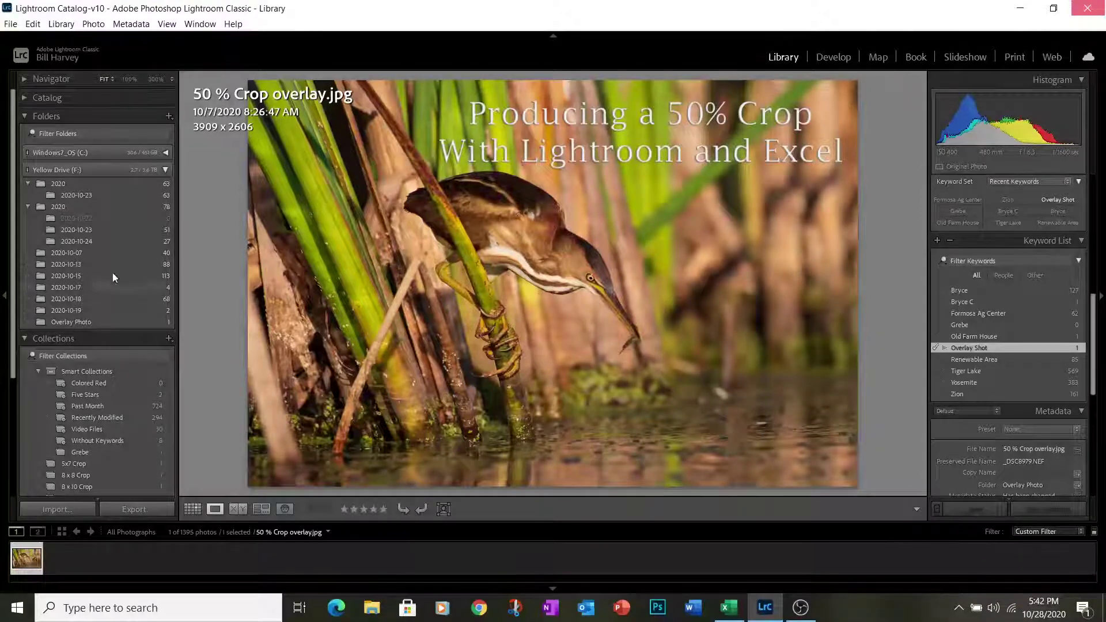
Step: Show the grebe photo BH-9824.NEF from the Grebe collection
left_click(92, 450)
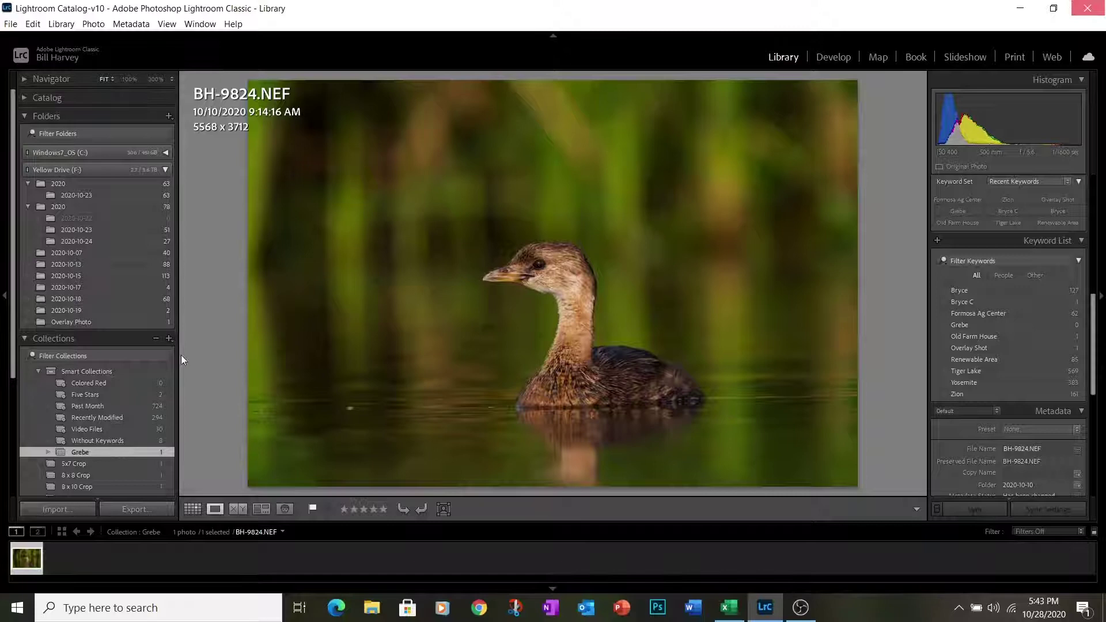
Step: Create a collection named '4 x 6', outside any collection set and set as target collection
left_click(169, 338)
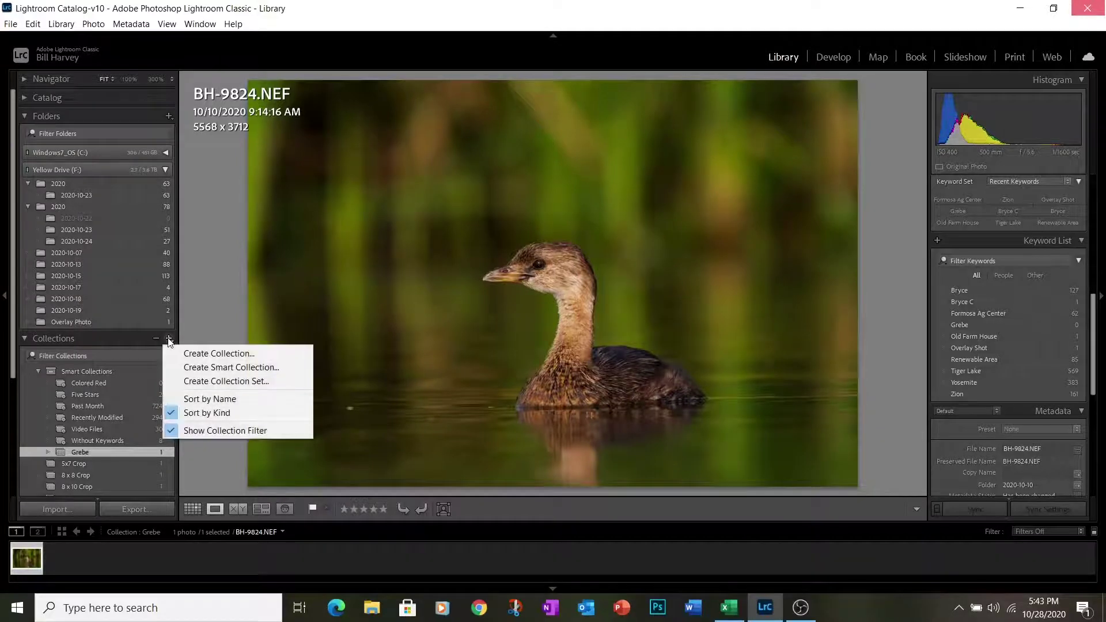
left_click(219, 353)
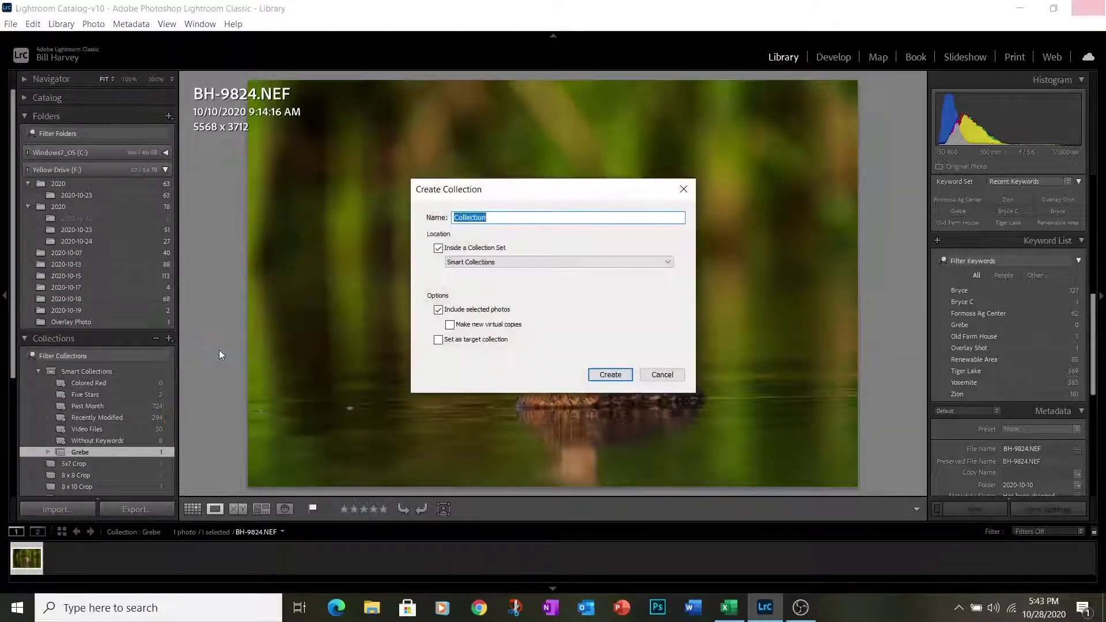
left_click(505, 219)
left_click_drag(505, 219, 452, 220)
type("4 x 6")
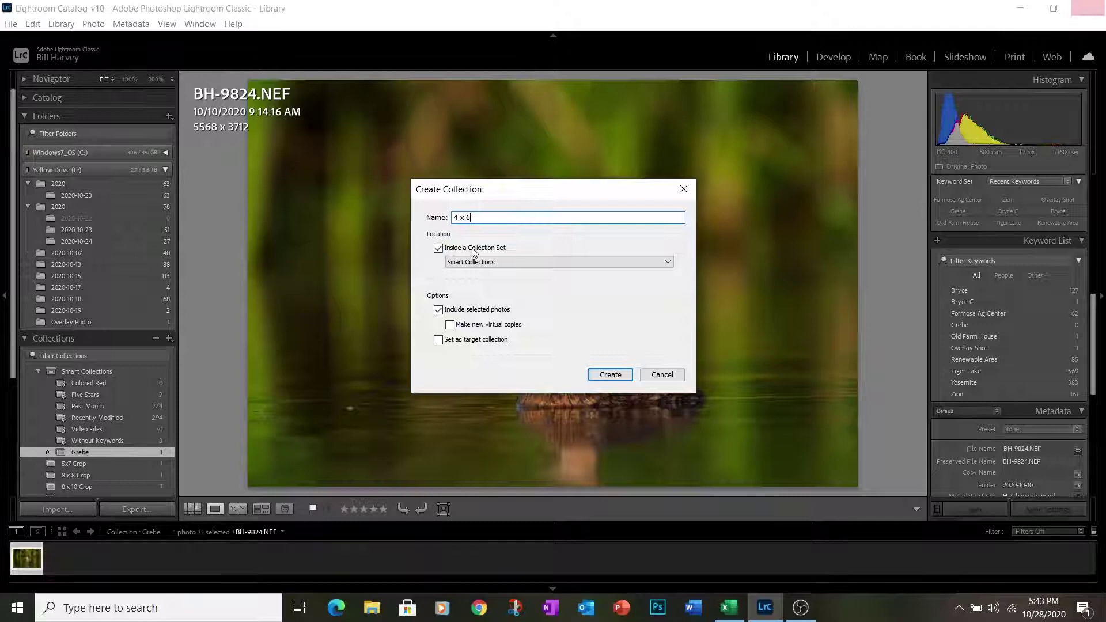
left_click(436, 249)
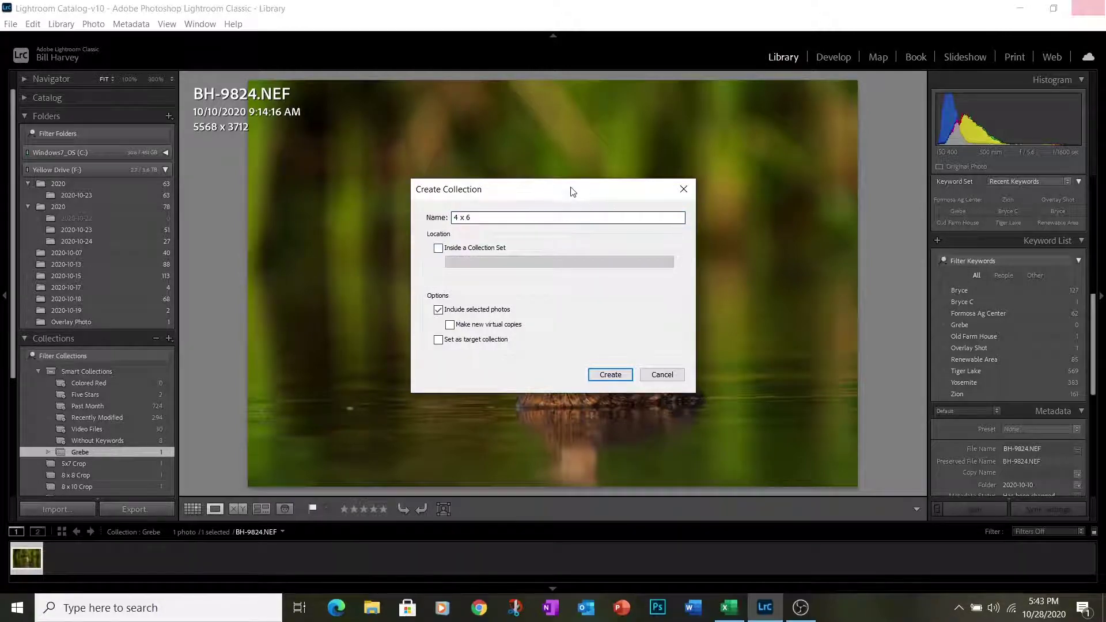
left_click_drag(572, 190, 368, 137)
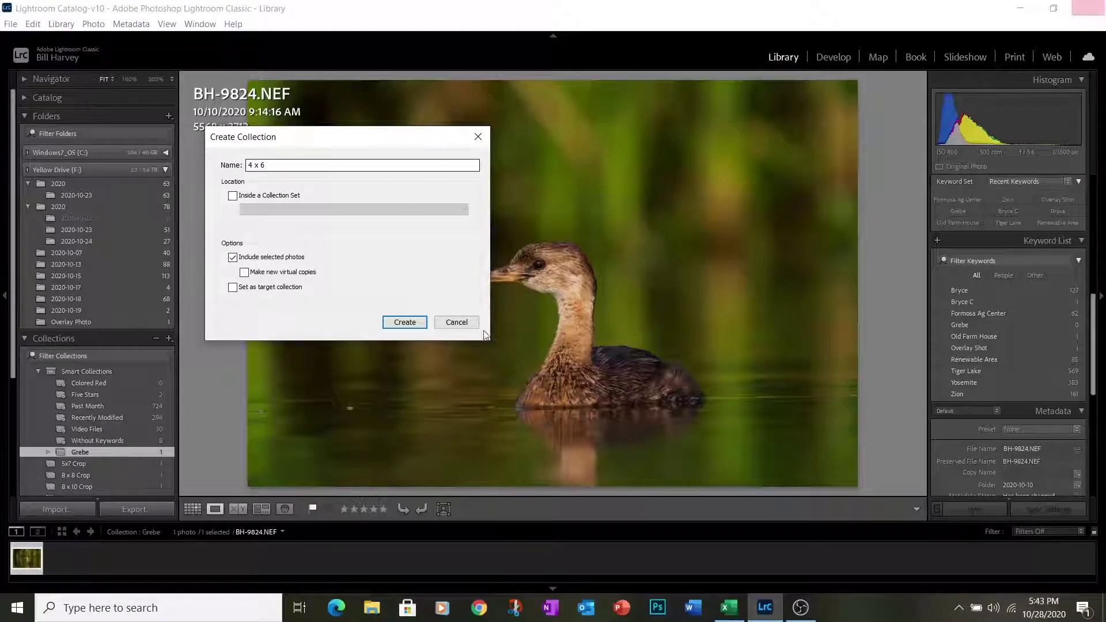
left_click(232, 288)
left_click(405, 323)
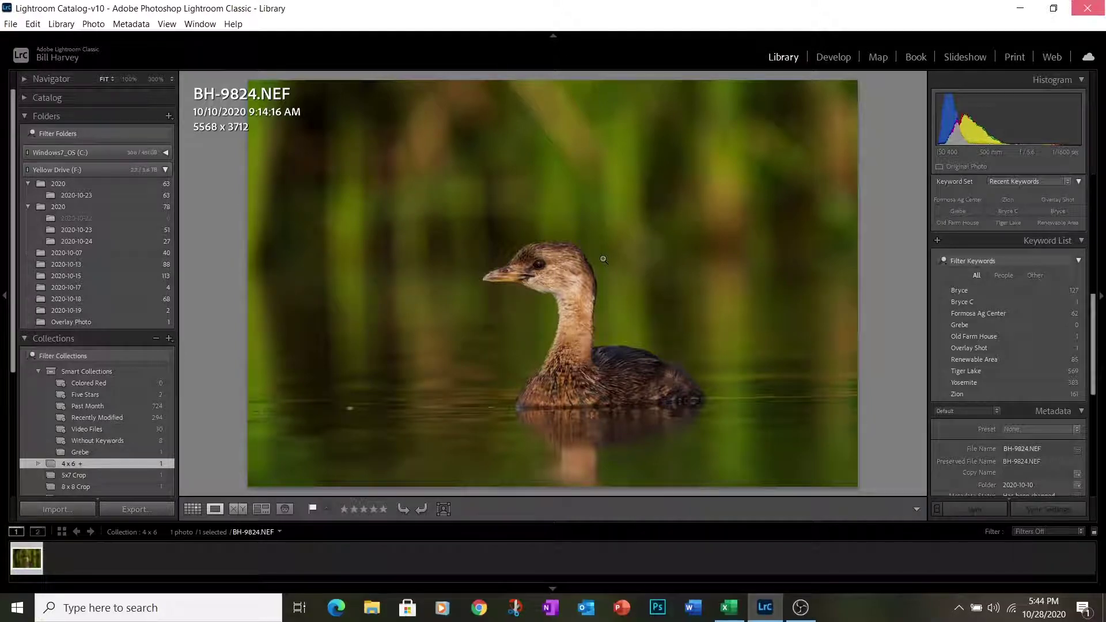
Step: In Excel, enter 20.9 effective megapixels in D5 and inspect E8's long-axis formula
left_click(730, 611)
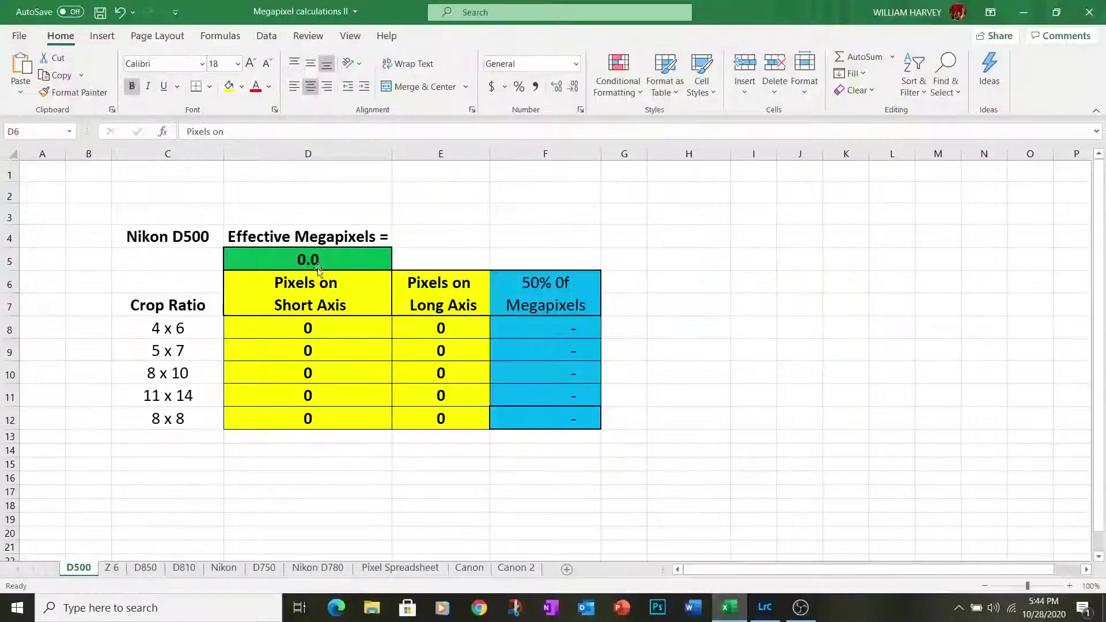
left_click(335, 264)
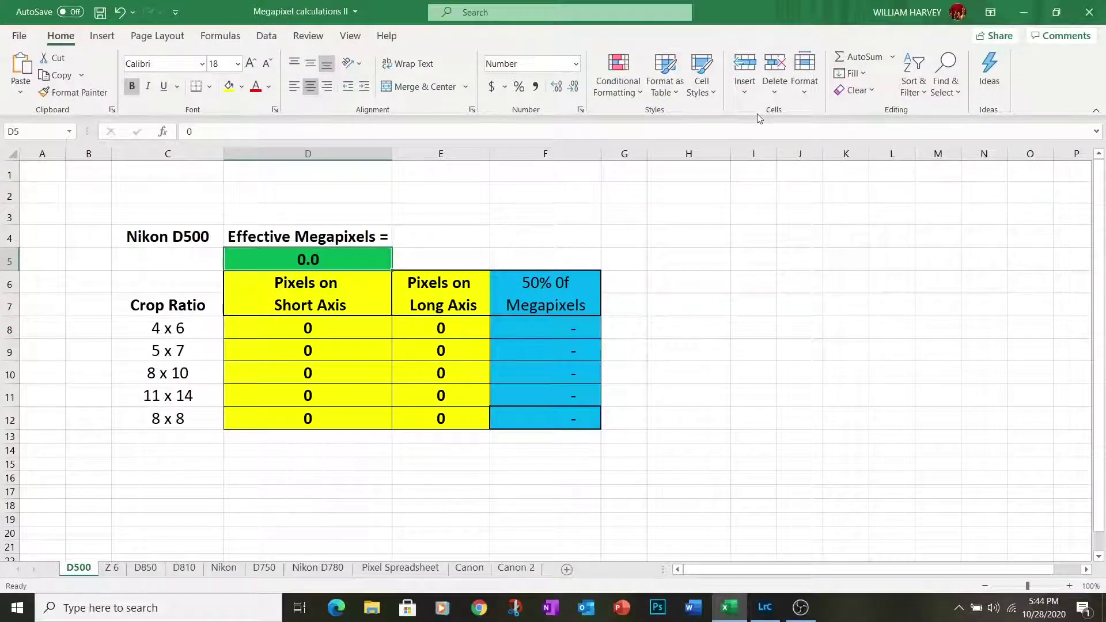
type("20.9")
key("Return")
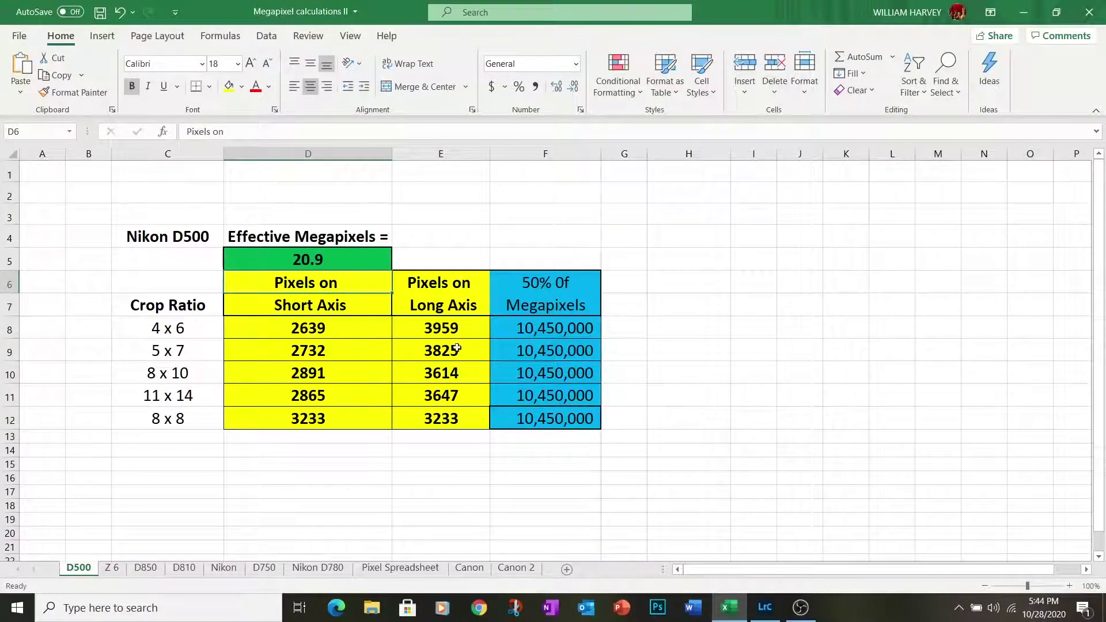
left_click(461, 329)
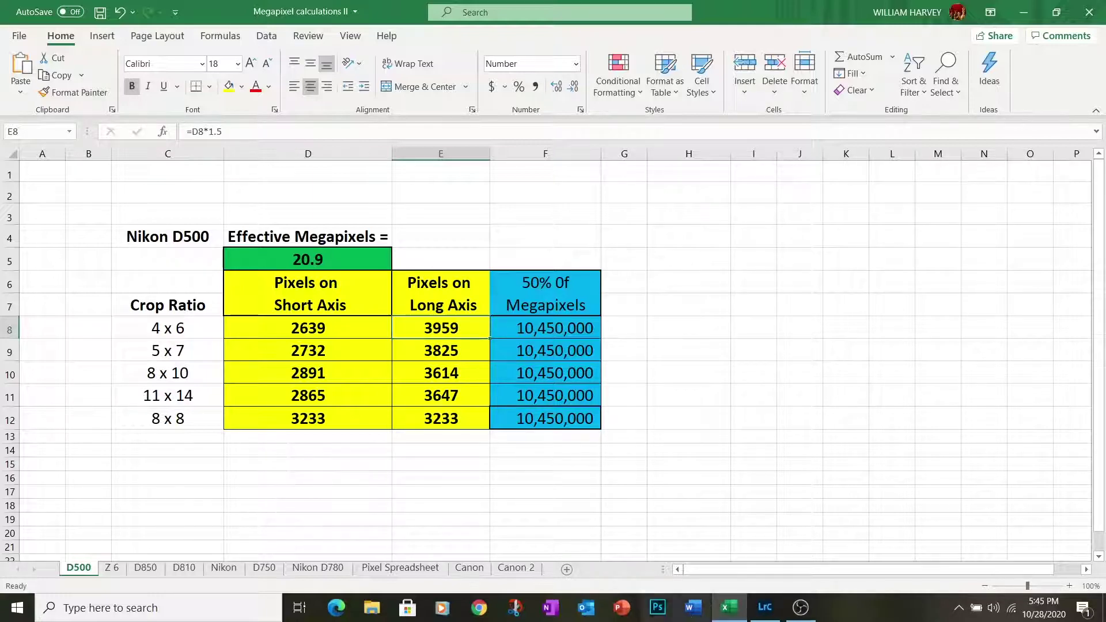
Step: In Develop, crop the grebe photo at the 2 x 3 / 4 x 6 aspect to about 3963 x 2642
left_click(769, 612)
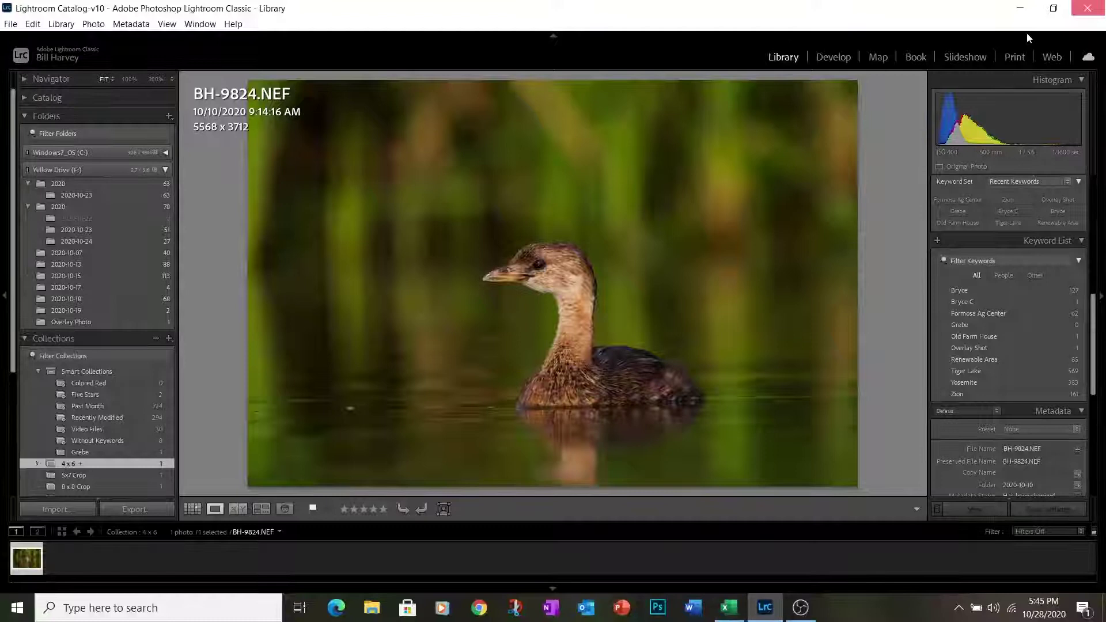
left_click(839, 60)
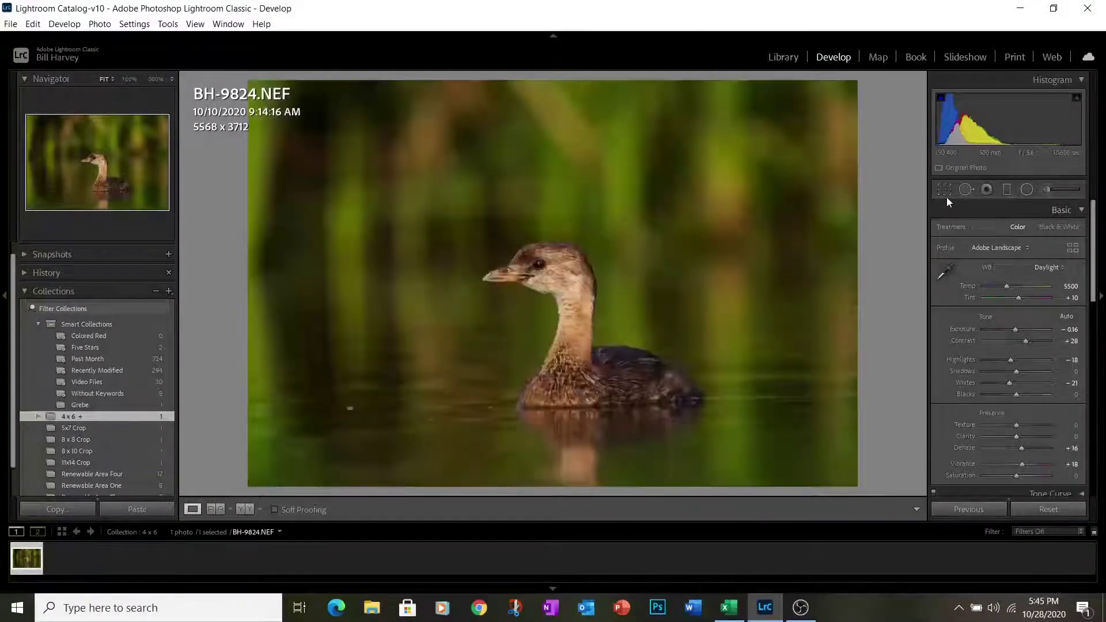
left_click(945, 190)
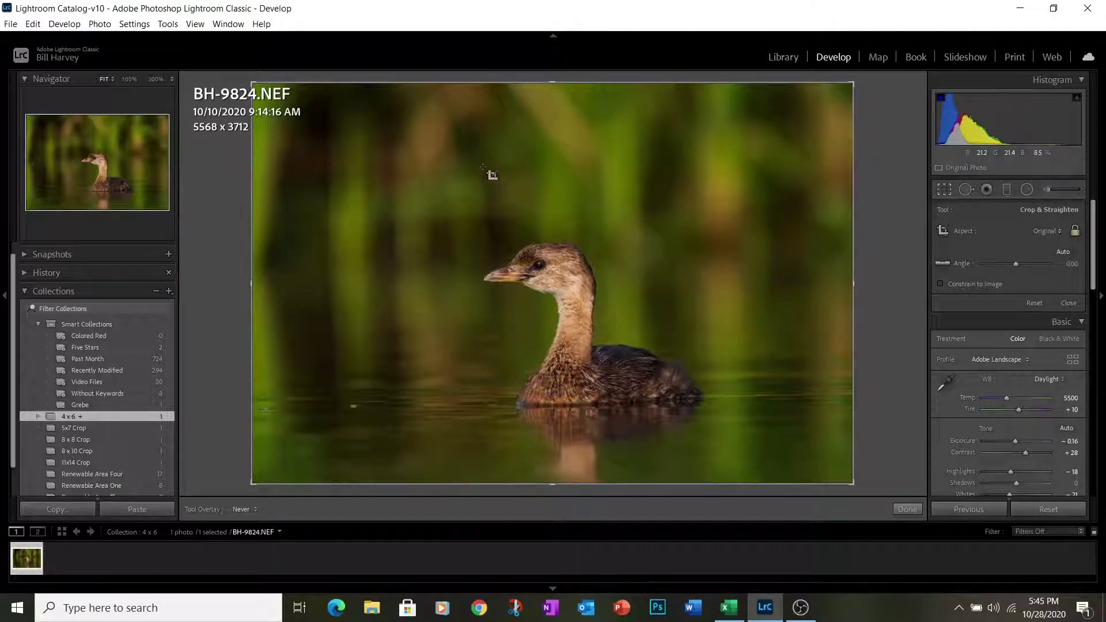
left_click(1058, 232)
left_click(946, 346)
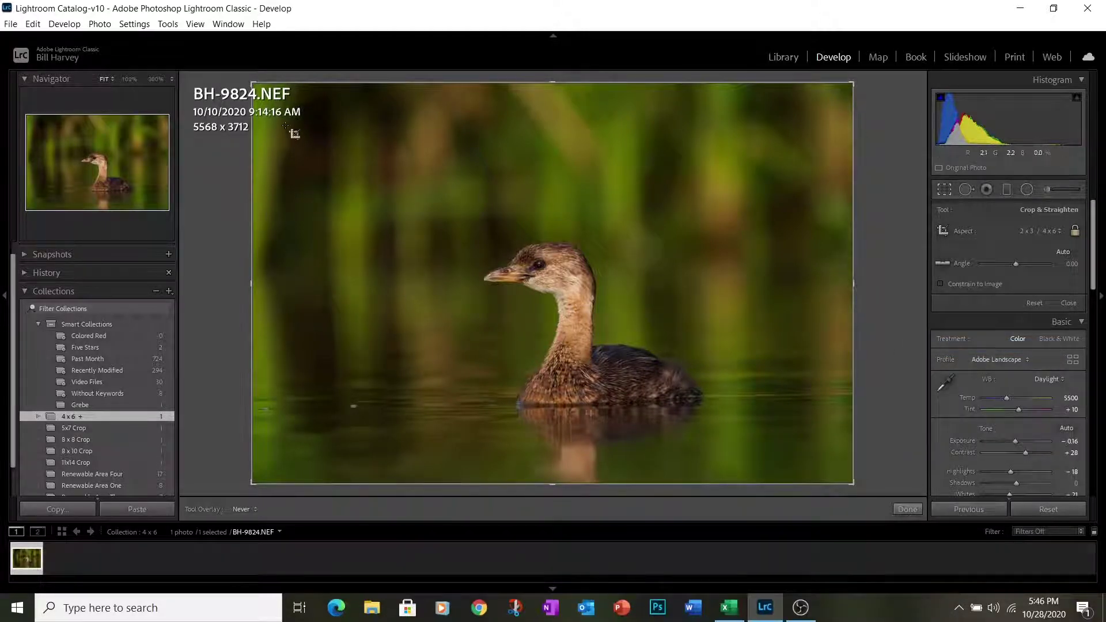
left_click_drag(253, 87, 280, 126)
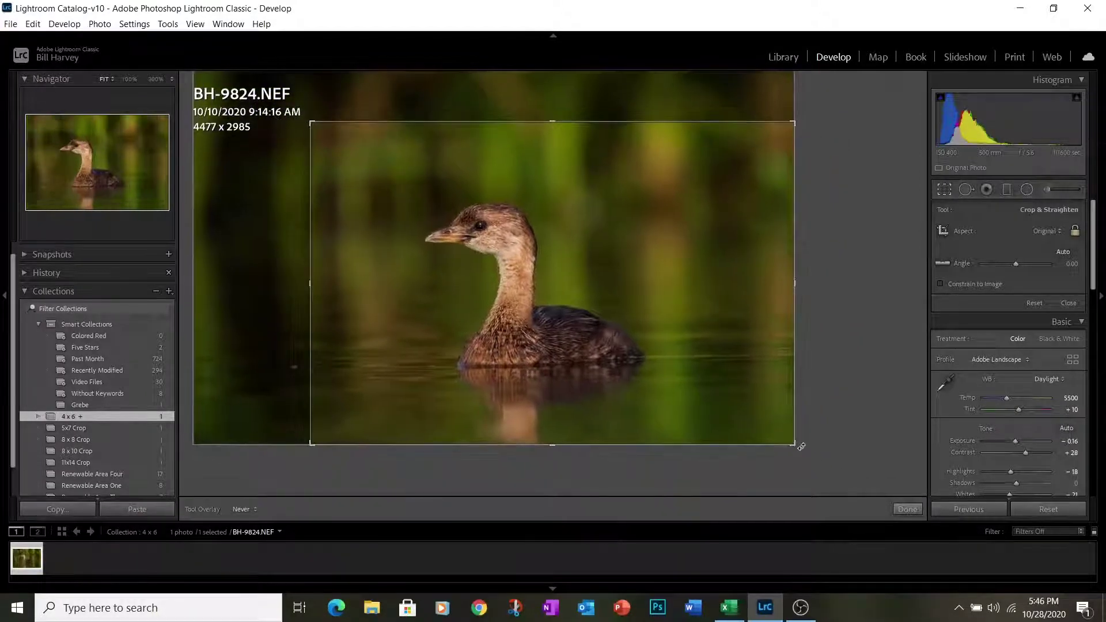
left_click_drag(797, 446, 773, 426)
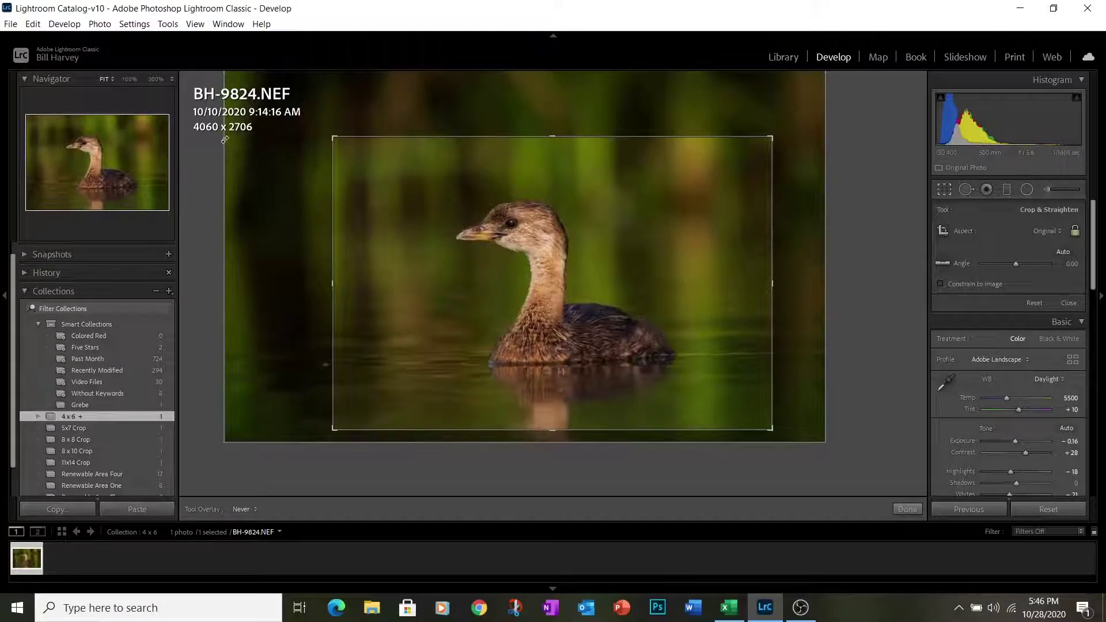
left_click_drag(545, 243, 559, 240)
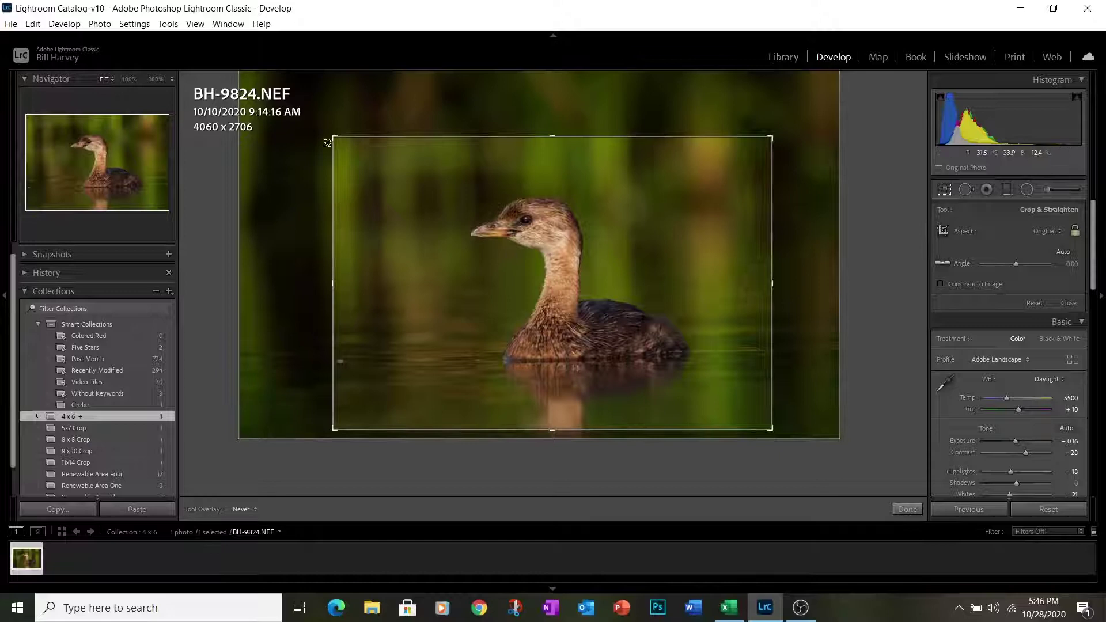
left_click_drag(335, 140, 341, 141)
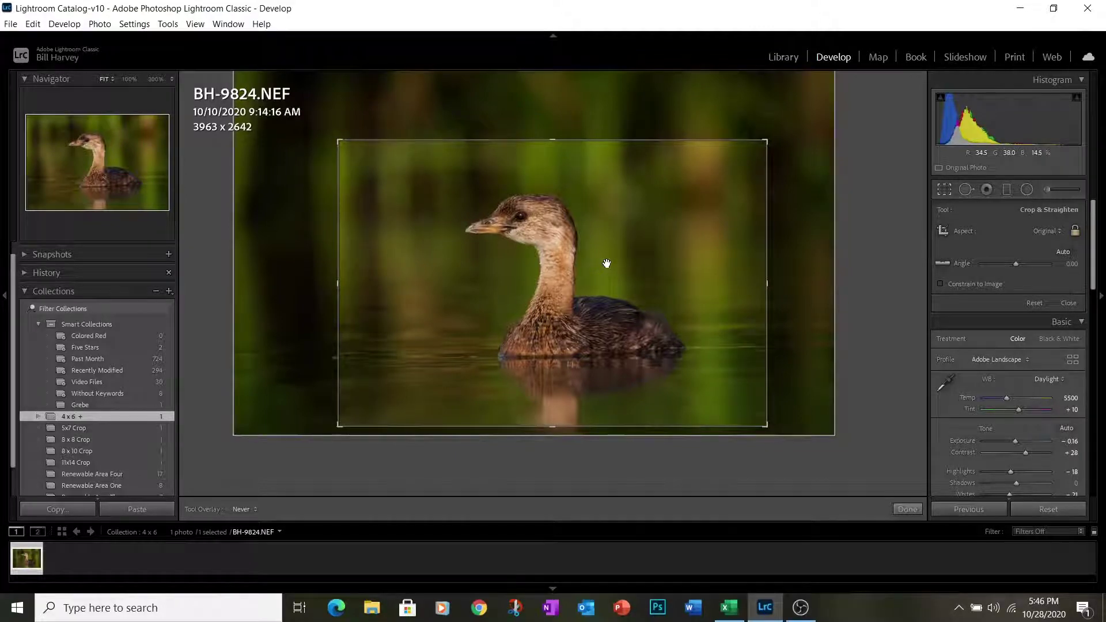
Step: Make the grebe photo black and white and add the canyon photo to the 4 x 6 target collection
left_click(1057, 339)
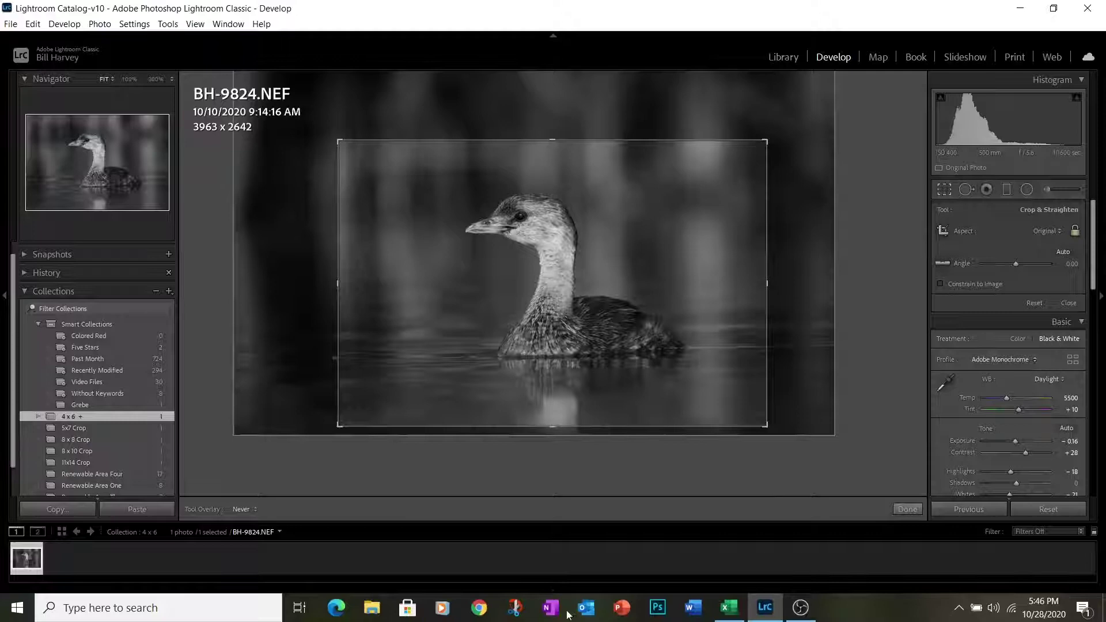
left_click(145, 352)
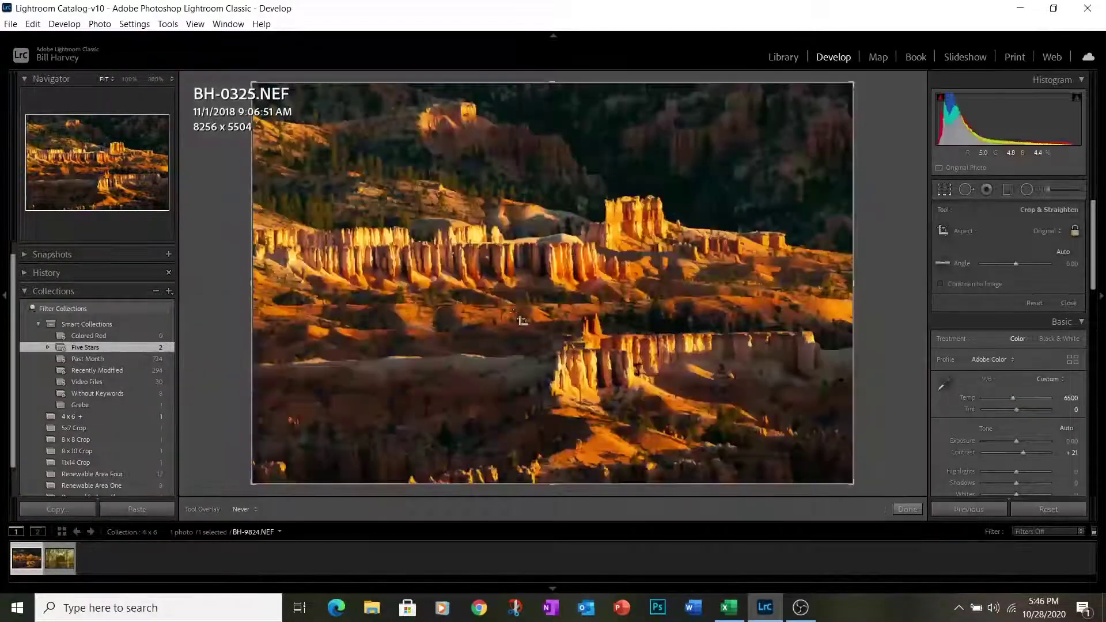
right_click(503, 282)
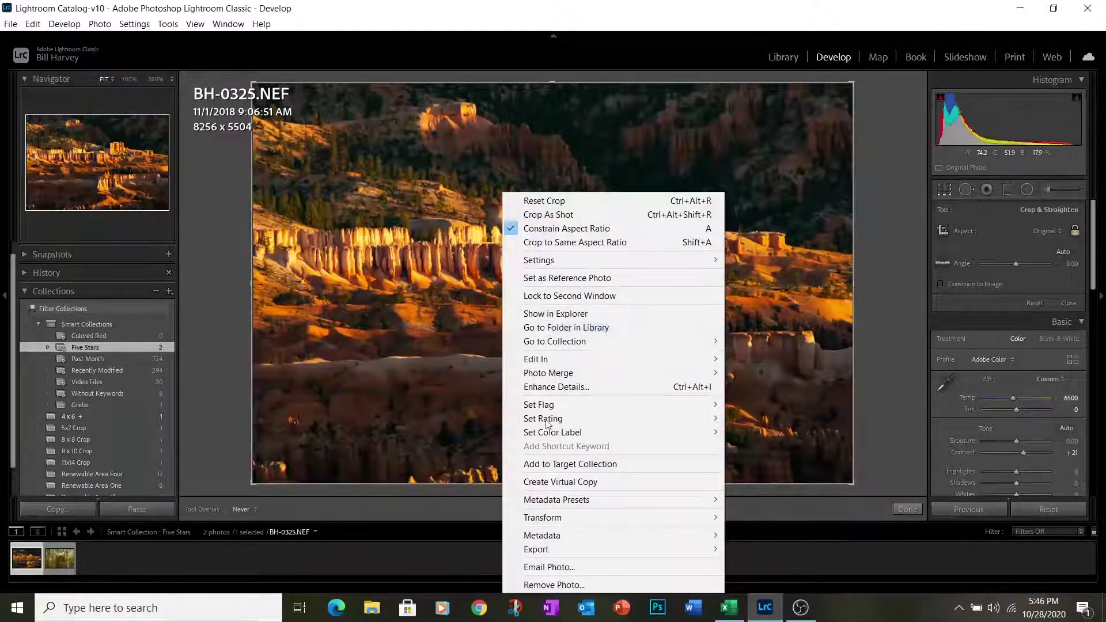
left_click(591, 470)
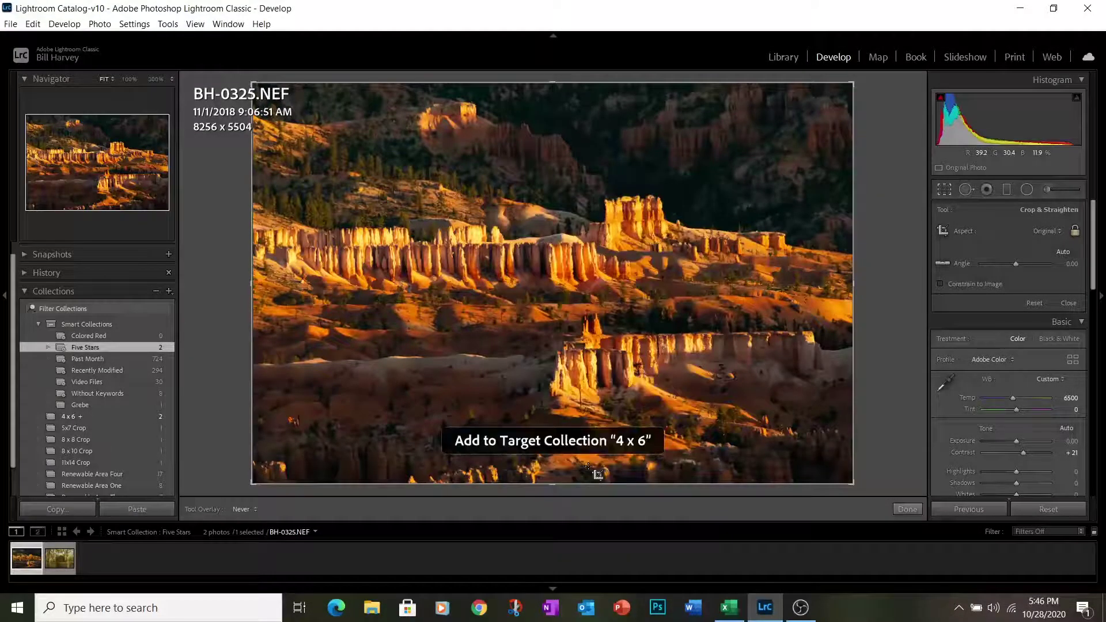
Step: Add the farmhouse photo to the 4 x 6 collection as well and view that collection
left_click(58, 562)
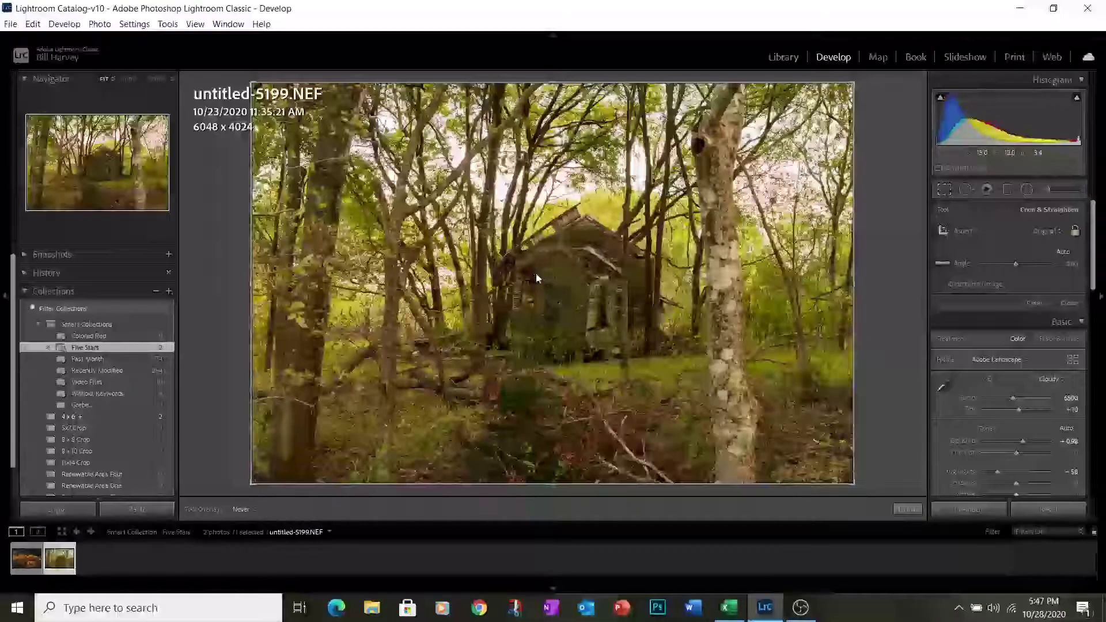
right_click(536, 273)
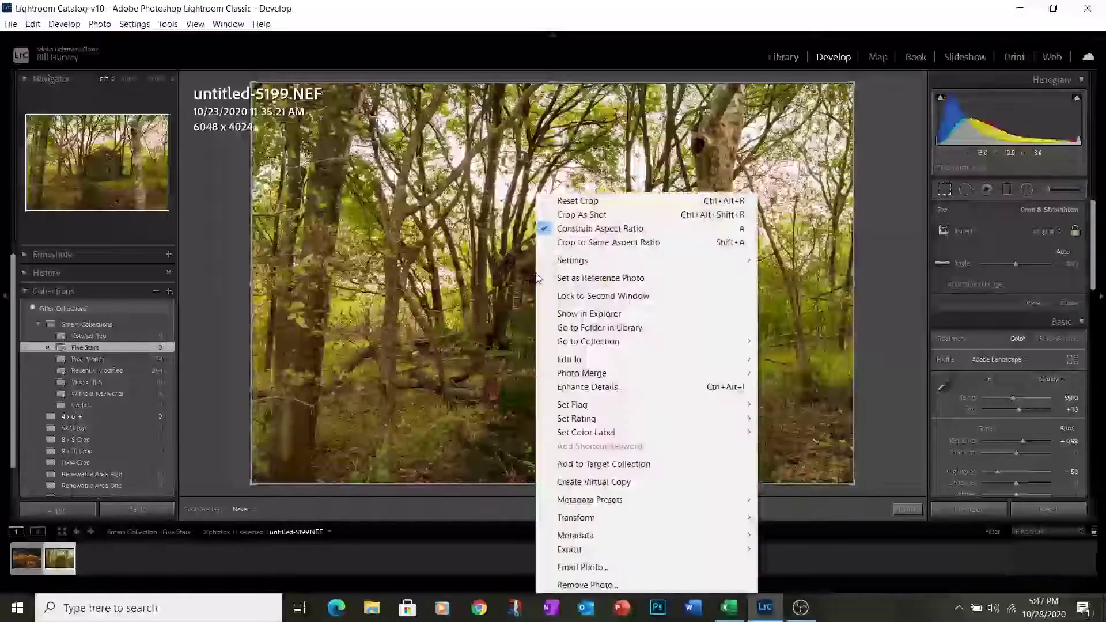
left_click(604, 464)
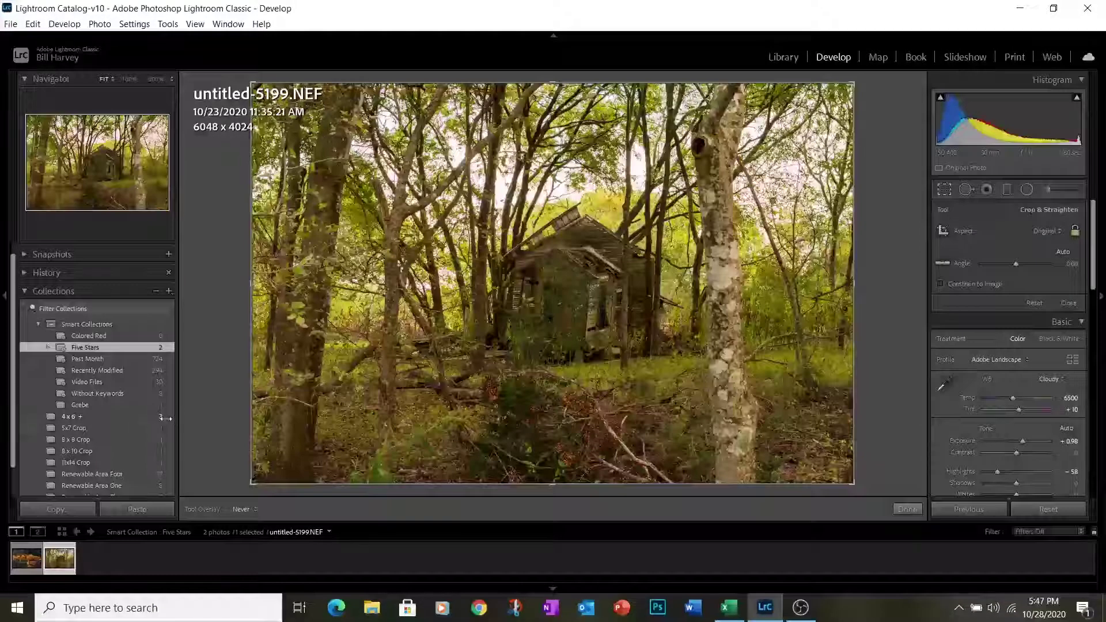
left_click(107, 414)
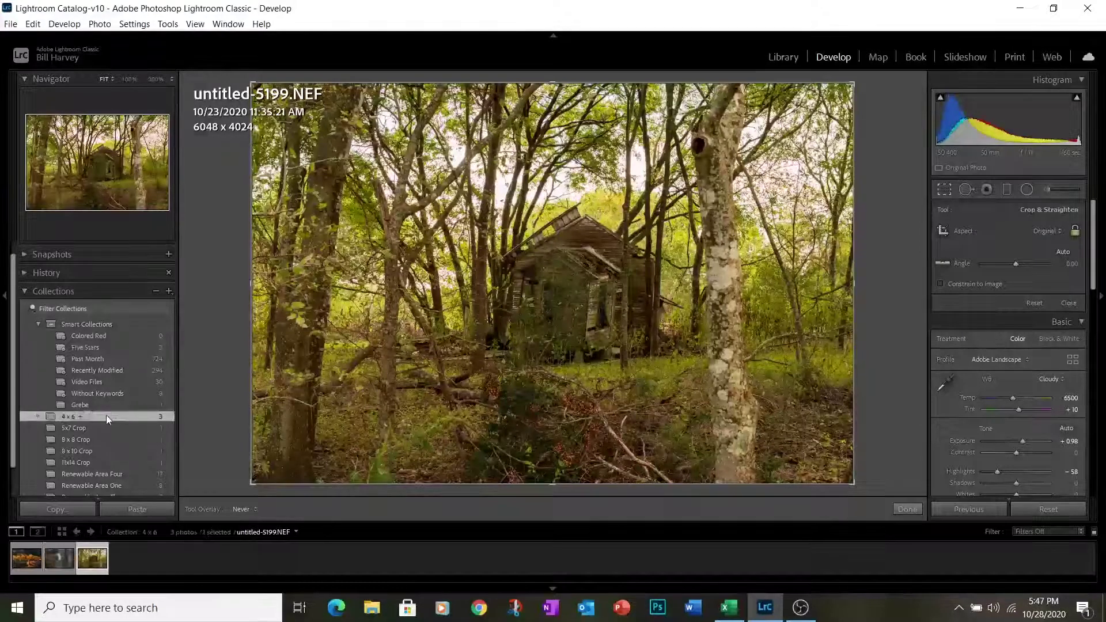
left_click(56, 563)
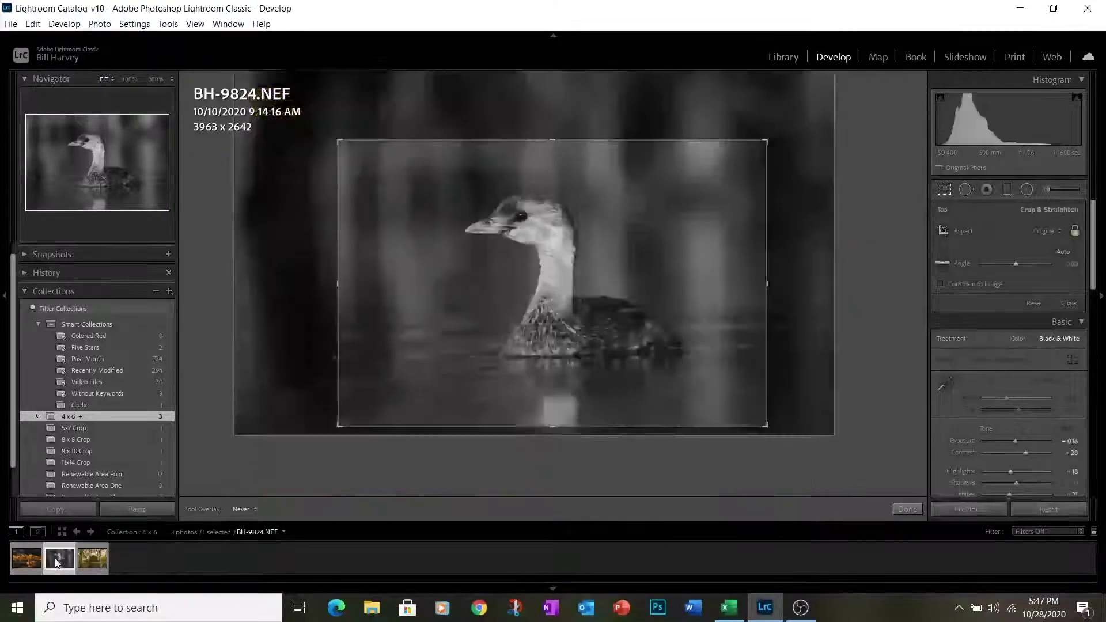
left_click(23, 564)
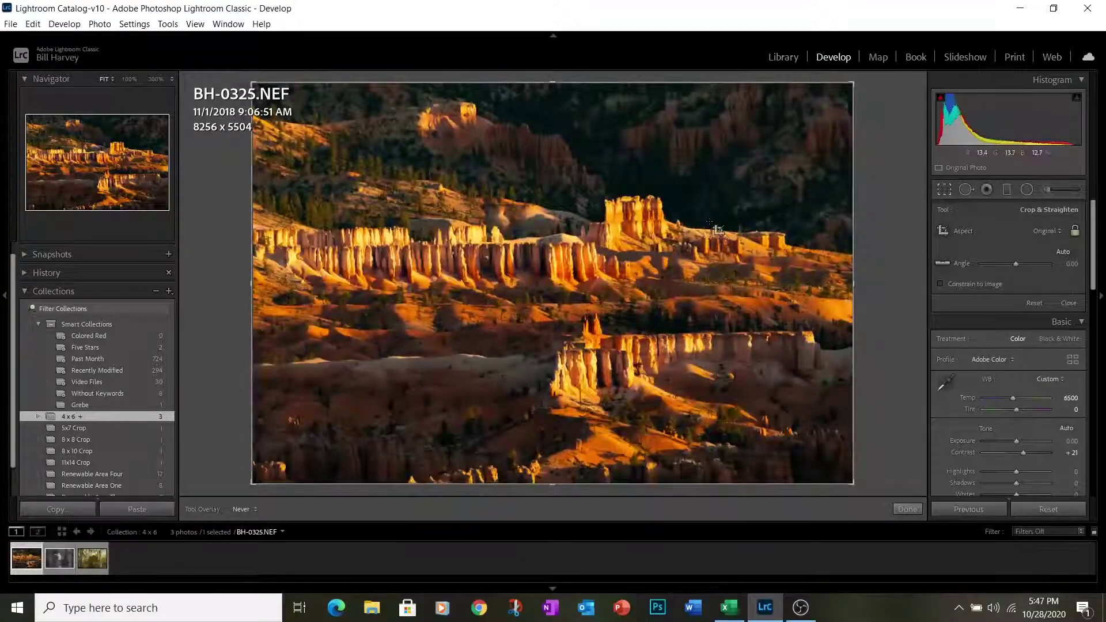
left_click(93, 568)
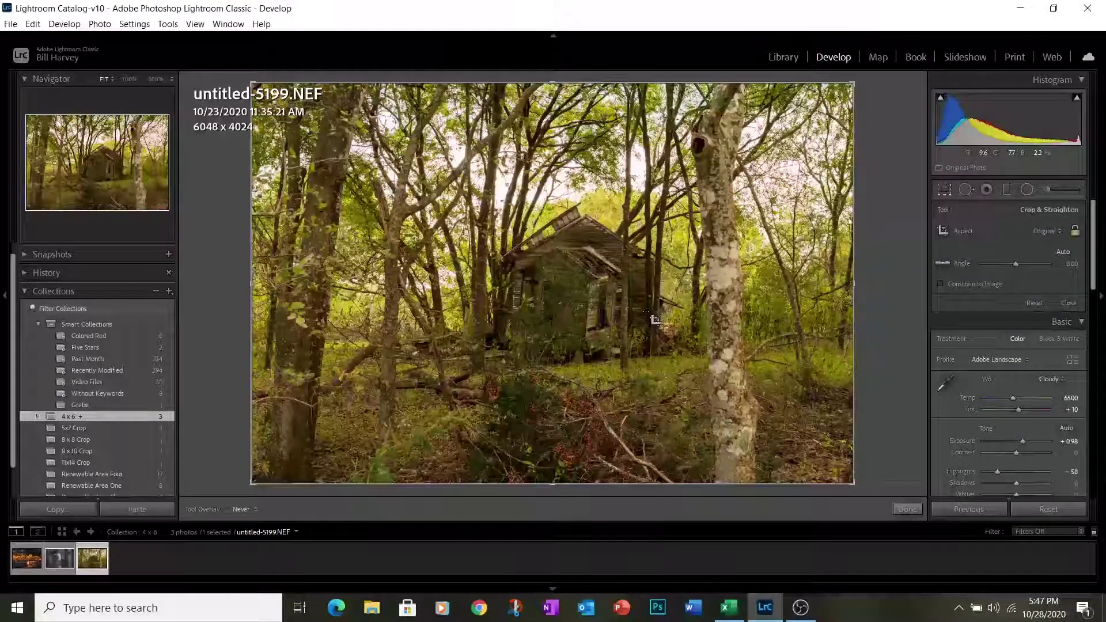
left_click(57, 561)
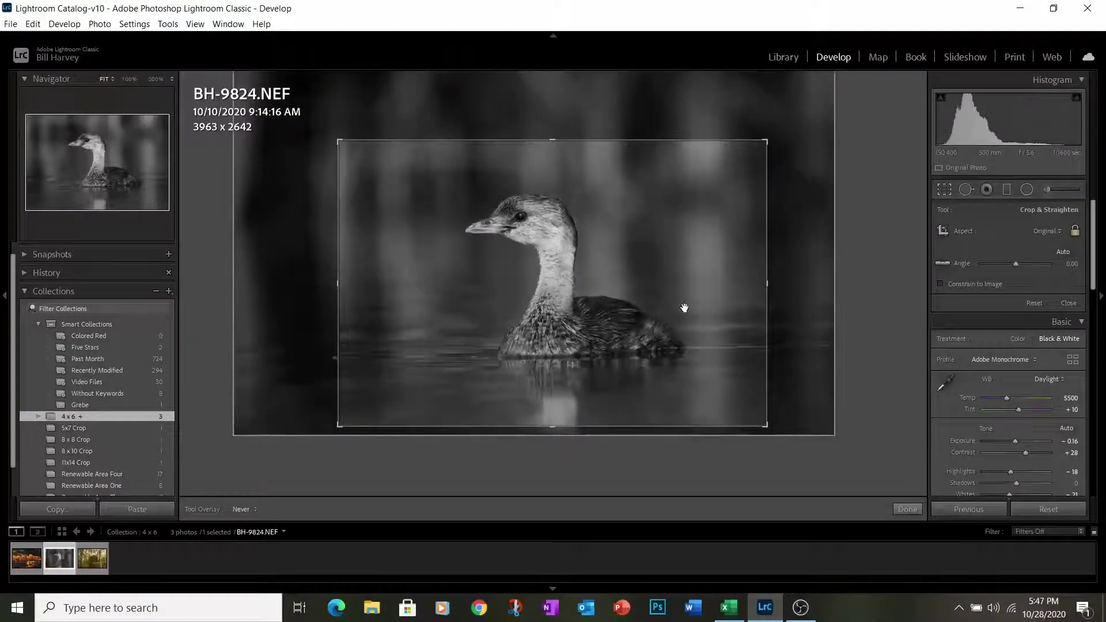
Step: Select all three photos and synchronize only the grebe photo's crop across them
left_click(102, 559, "ctrl")
left_click(37, 559, "ctrl")
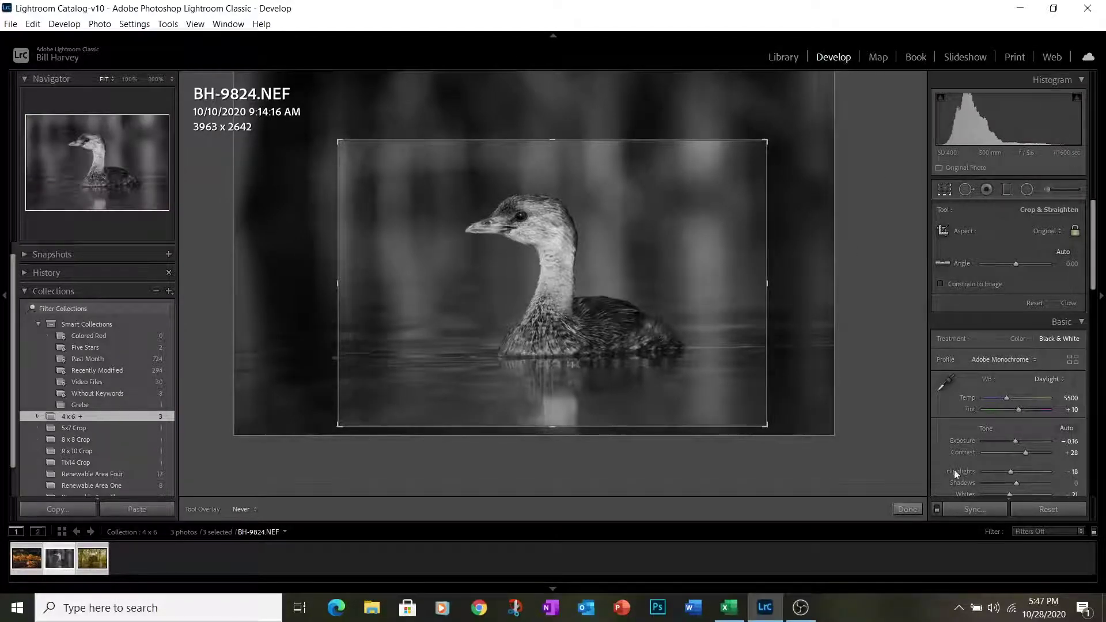
left_click(975, 509)
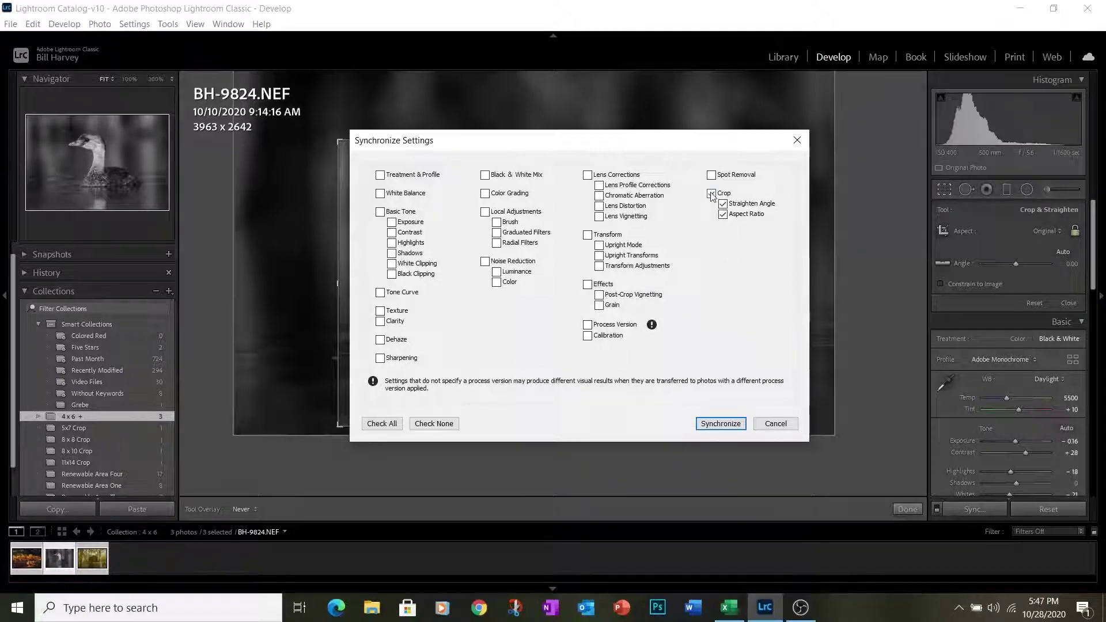
left_click(721, 424)
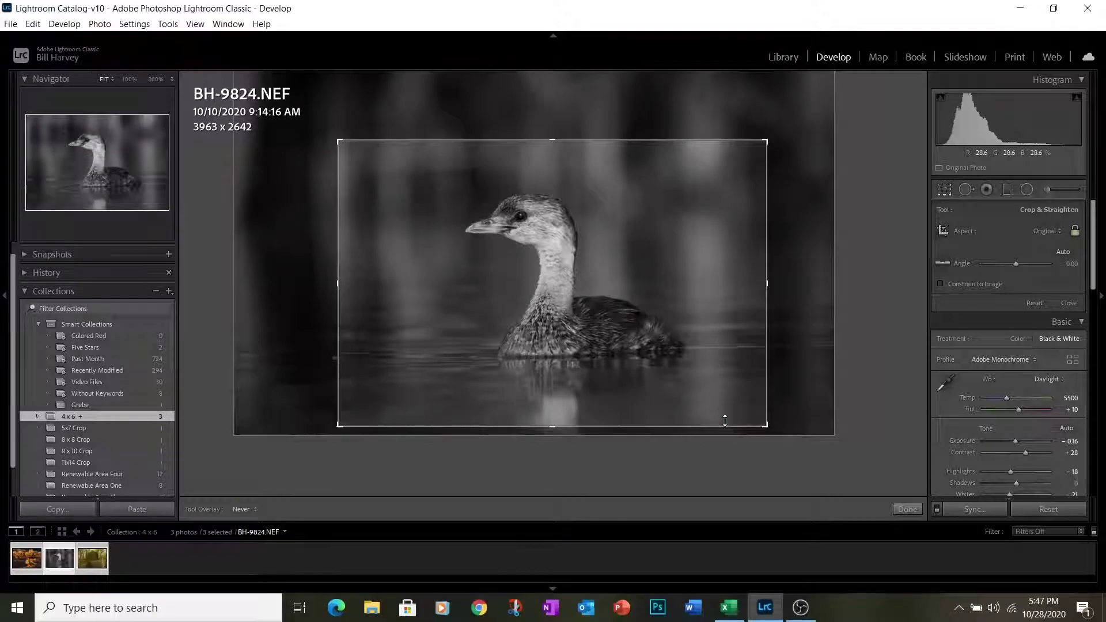
Step: Review each photo's synced crop, then shift the farmhouse image to frame the house within it
left_click(23, 562)
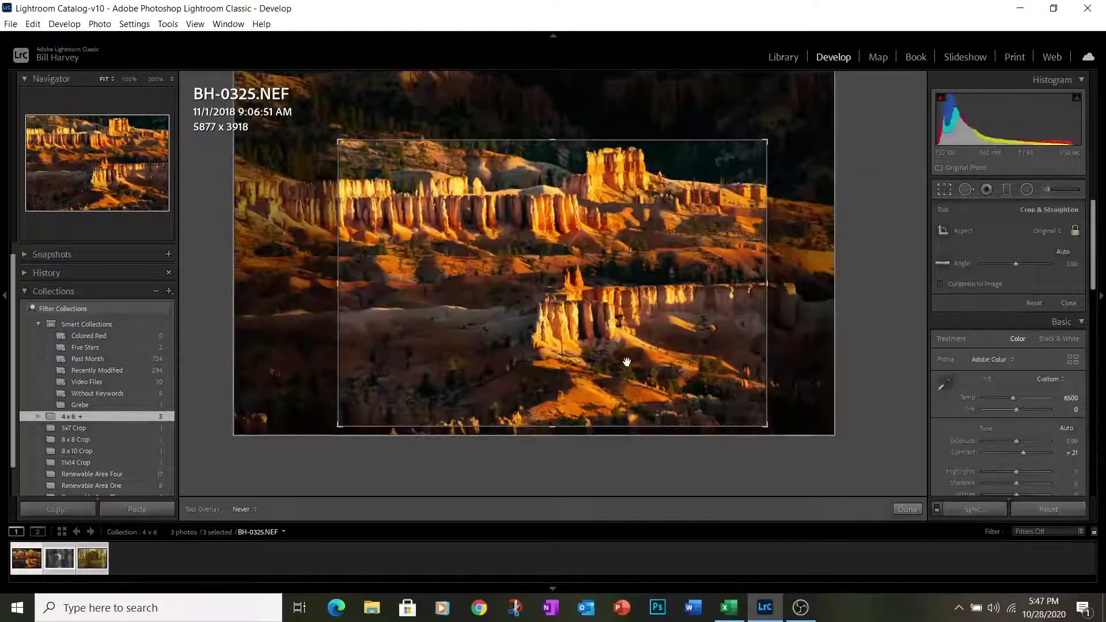
left_click(61, 562)
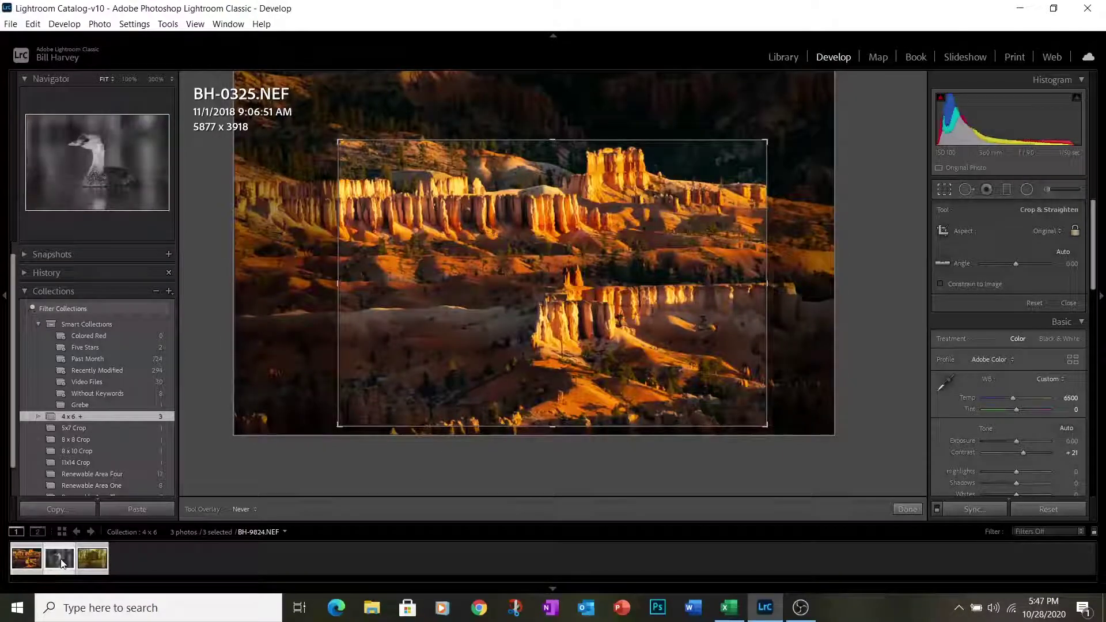
left_click(26, 560)
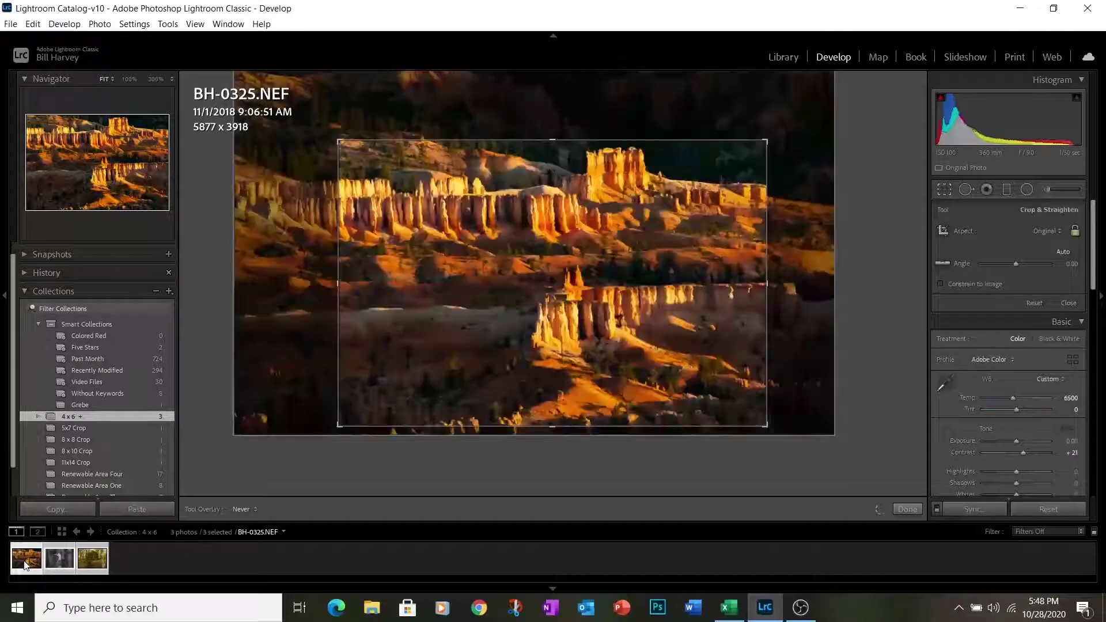
left_click(94, 565)
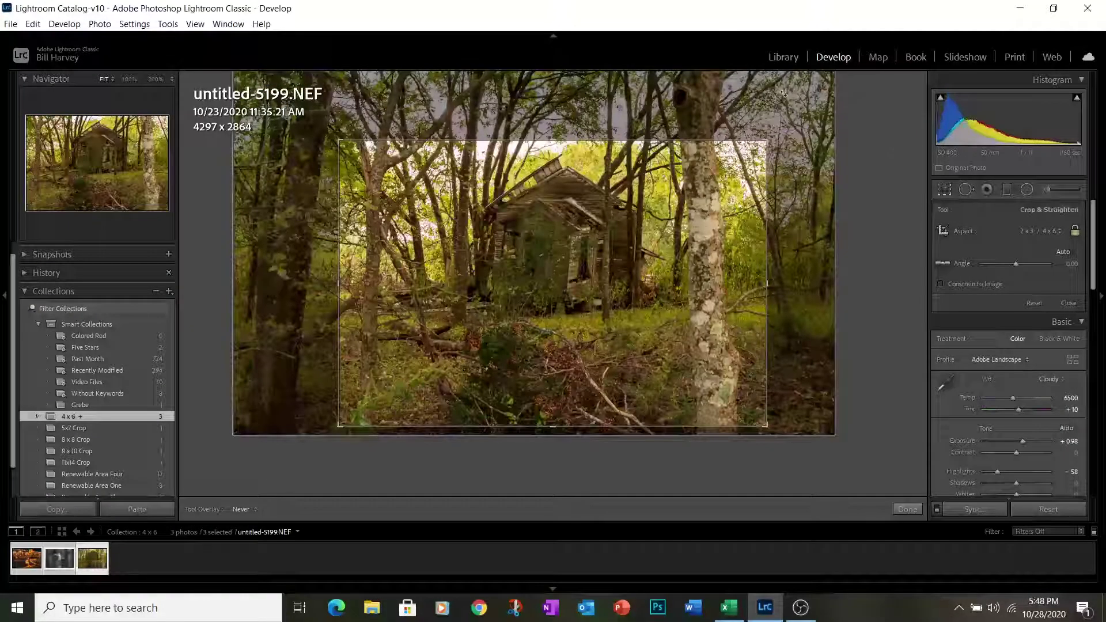
left_click_drag(580, 243, 590, 278)
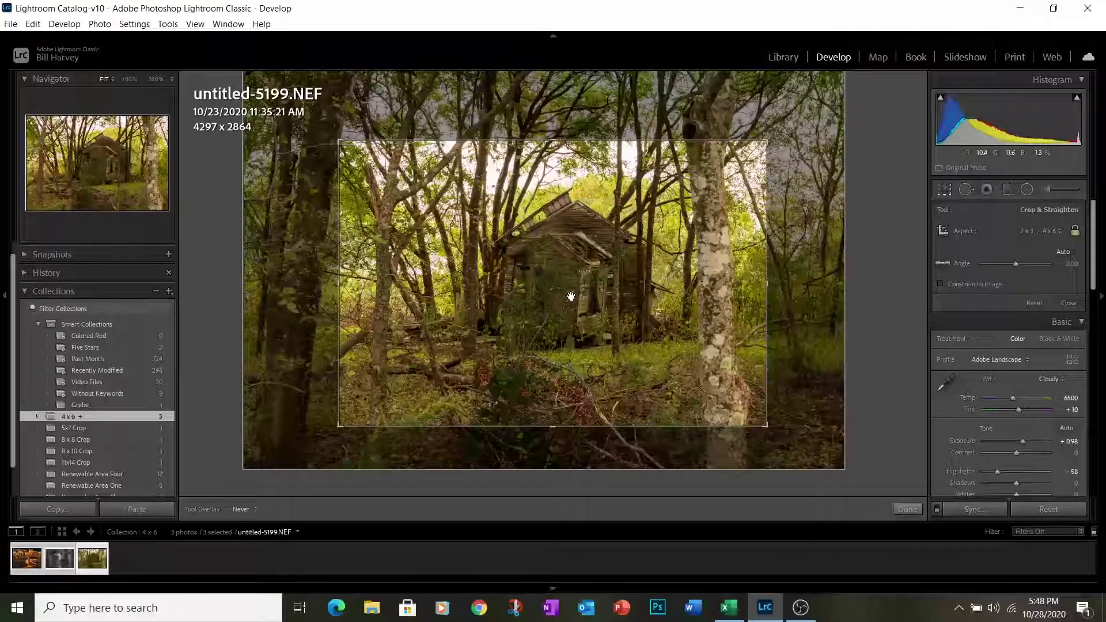
left_click(729, 615)
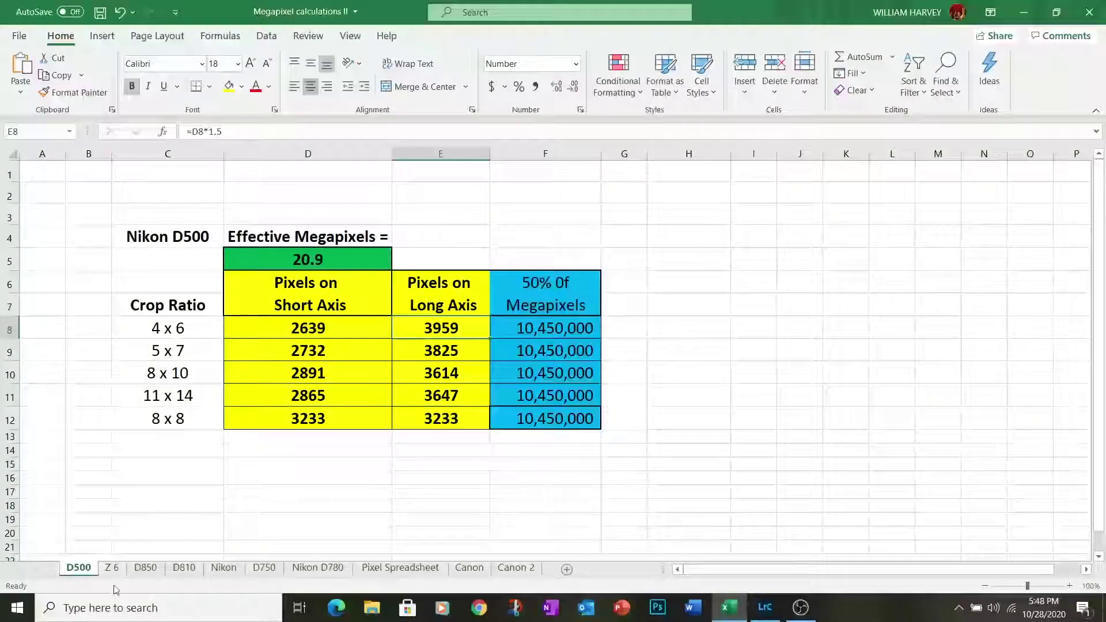
left_click(112, 569)
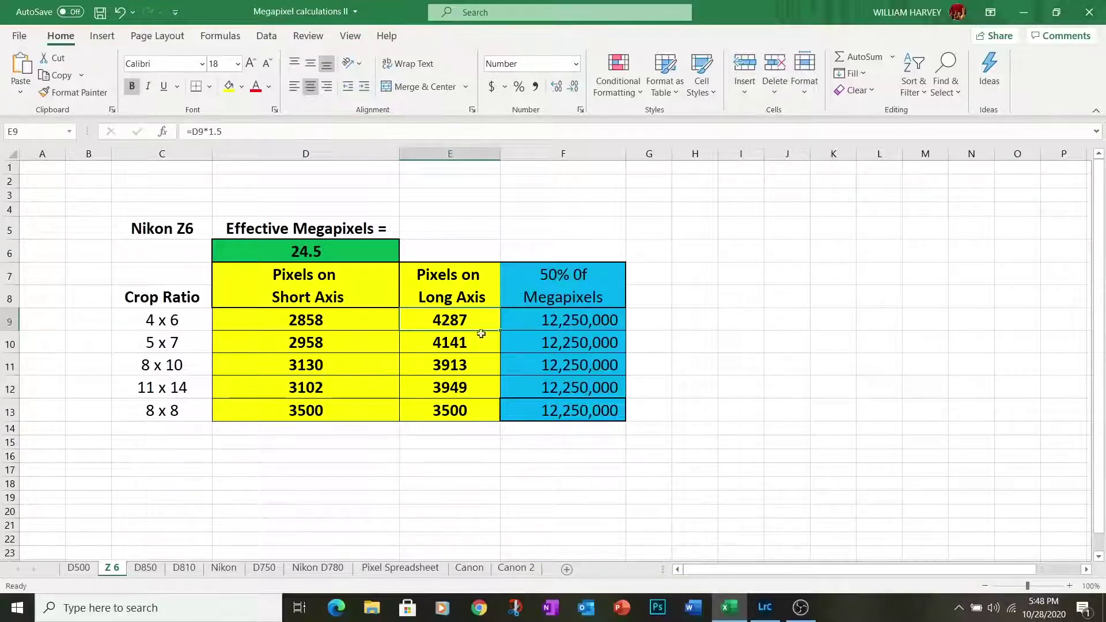
left_click(766, 610)
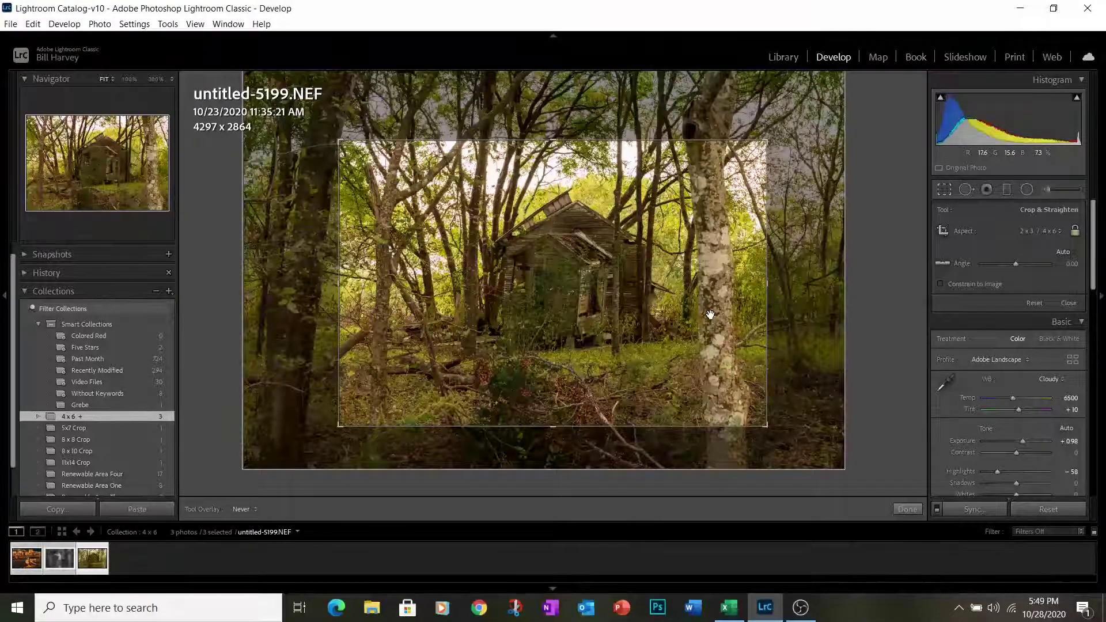
Step: View the cropped canyon photo, then bring up the Megapixel calculations II workbook
left_click(19, 565)
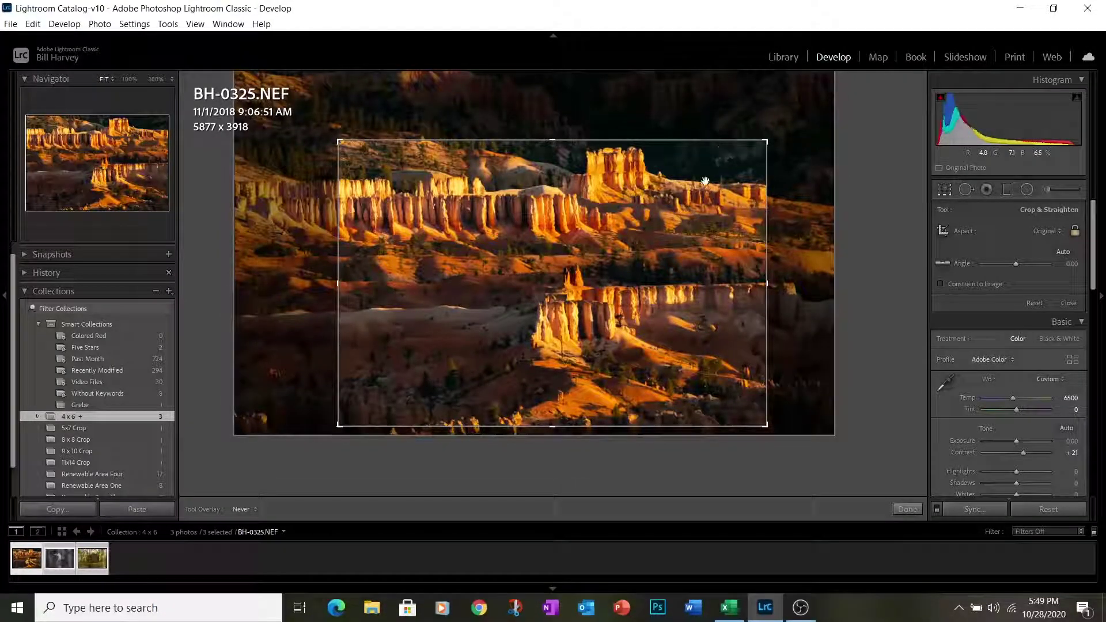
left_click(733, 608)
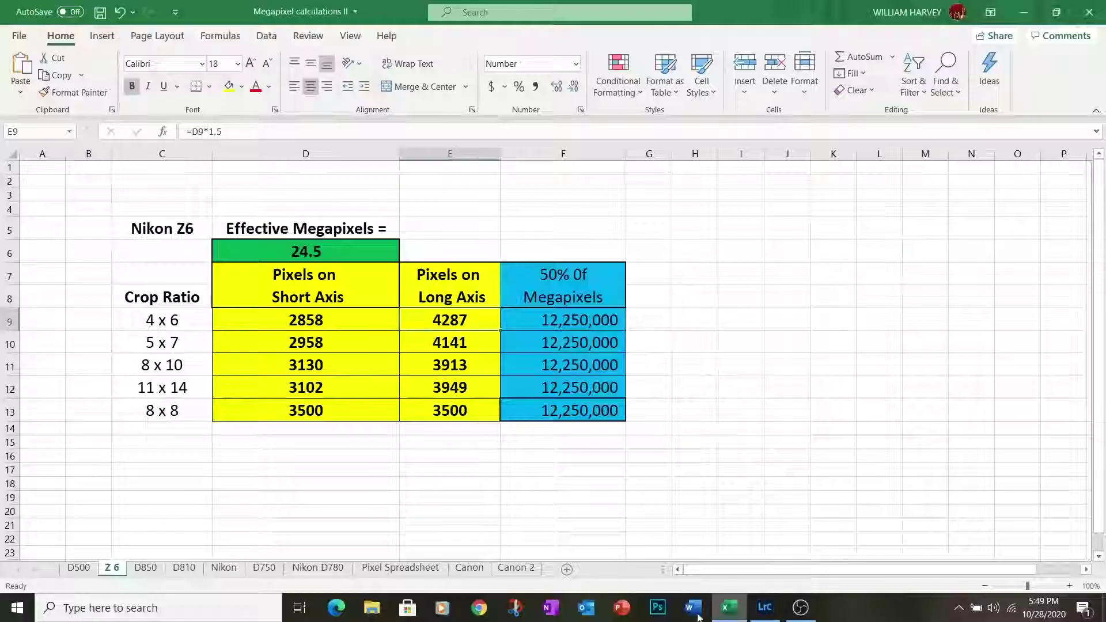
Step: Look at the D850 sheet's crop sizes, then return to Lightroom on the canyon photo
left_click(145, 569)
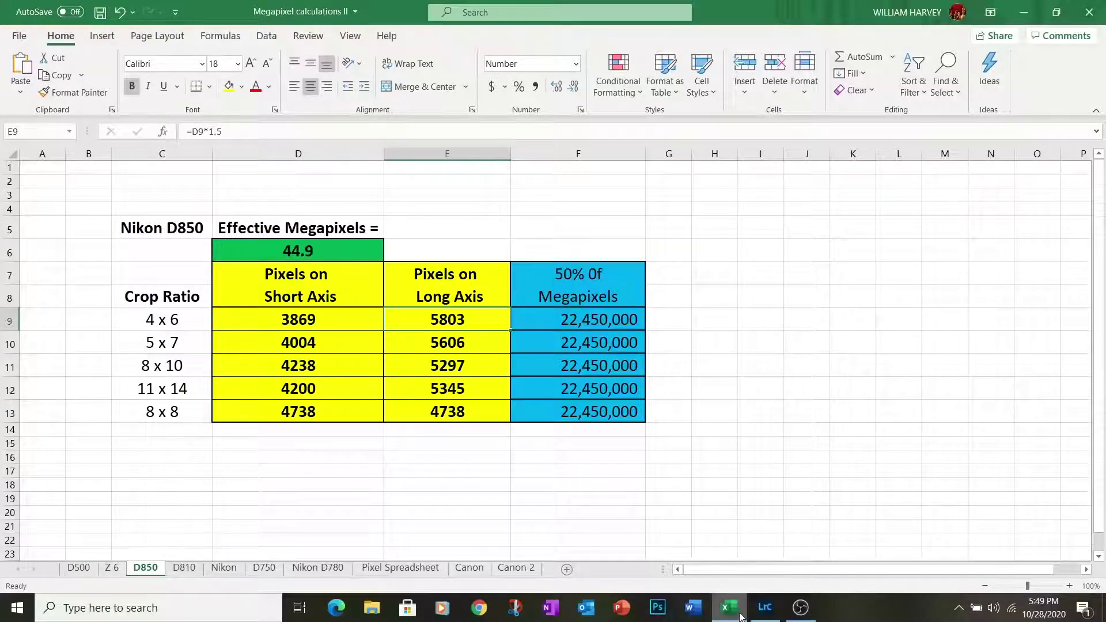
left_click(763, 608)
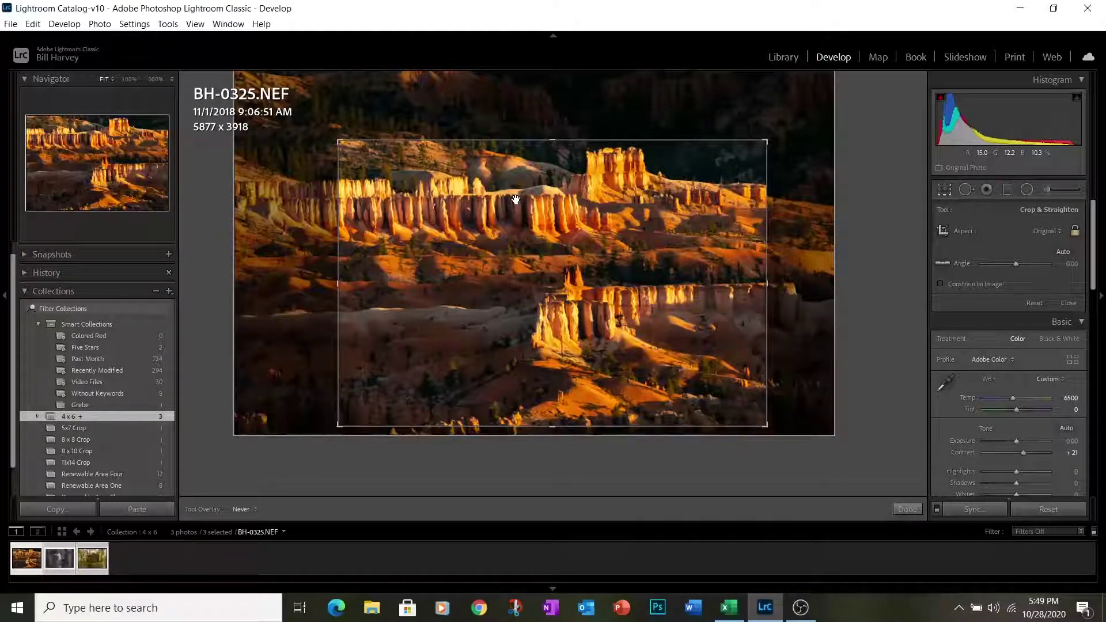
Step: Deselect all photos and remove the farmhouse photo from the 4 x 6 collection
left_click(61, 564)
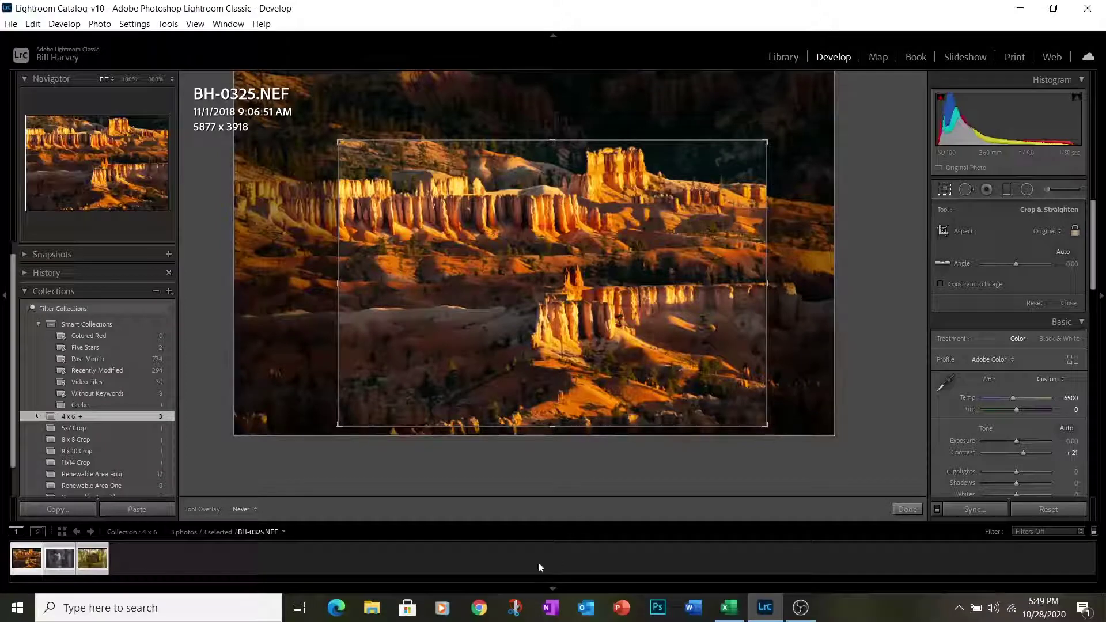
left_click(186, 564)
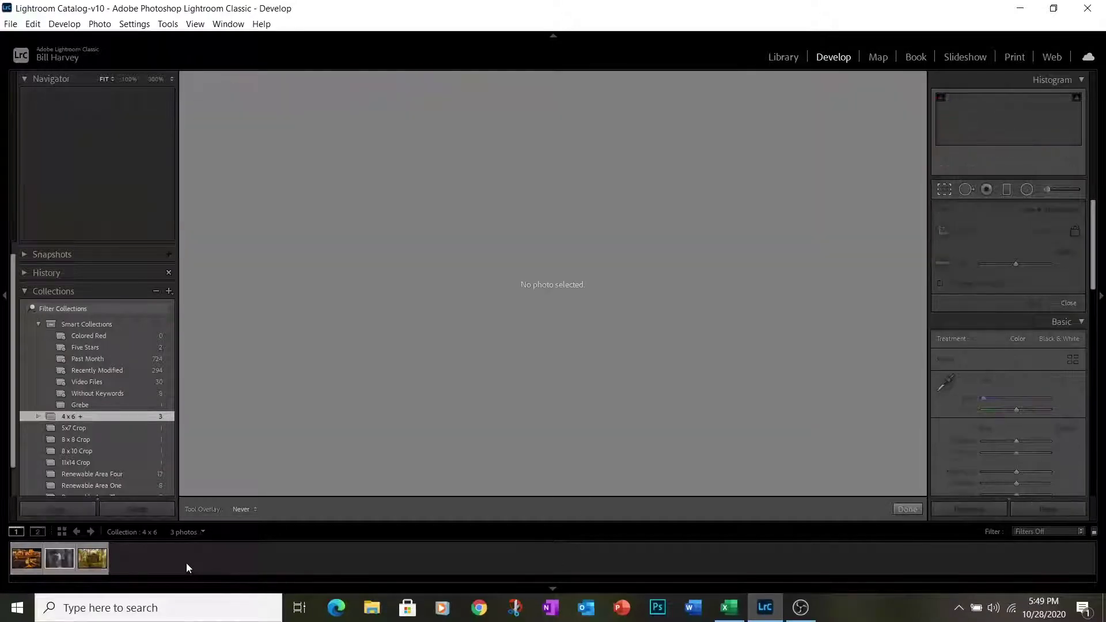
left_click(91, 569)
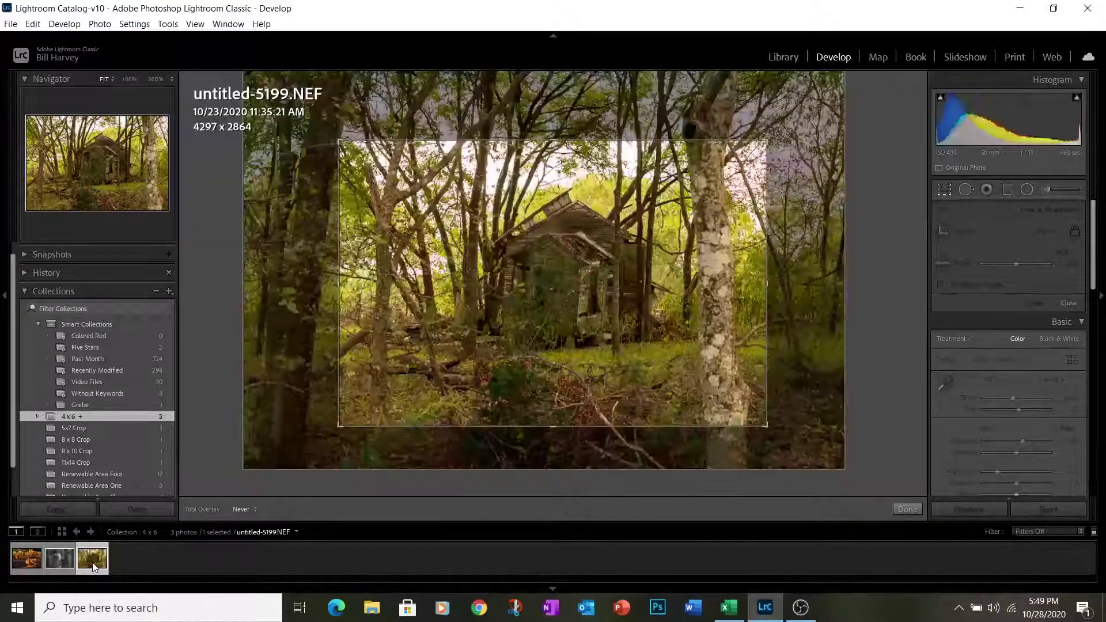
right_click(93, 568)
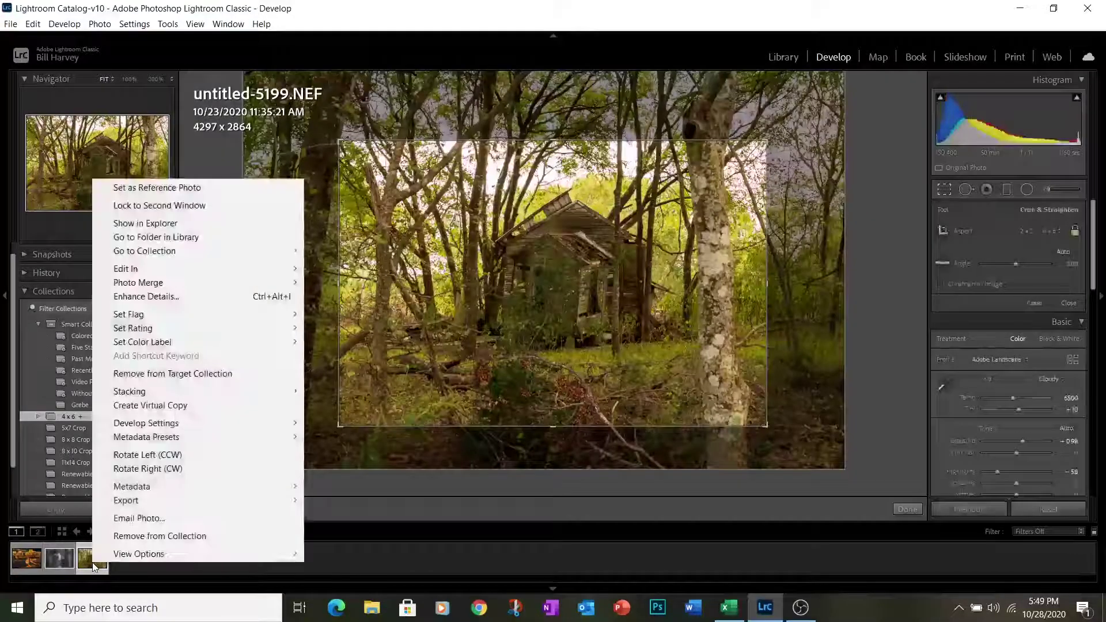
left_click(194, 537)
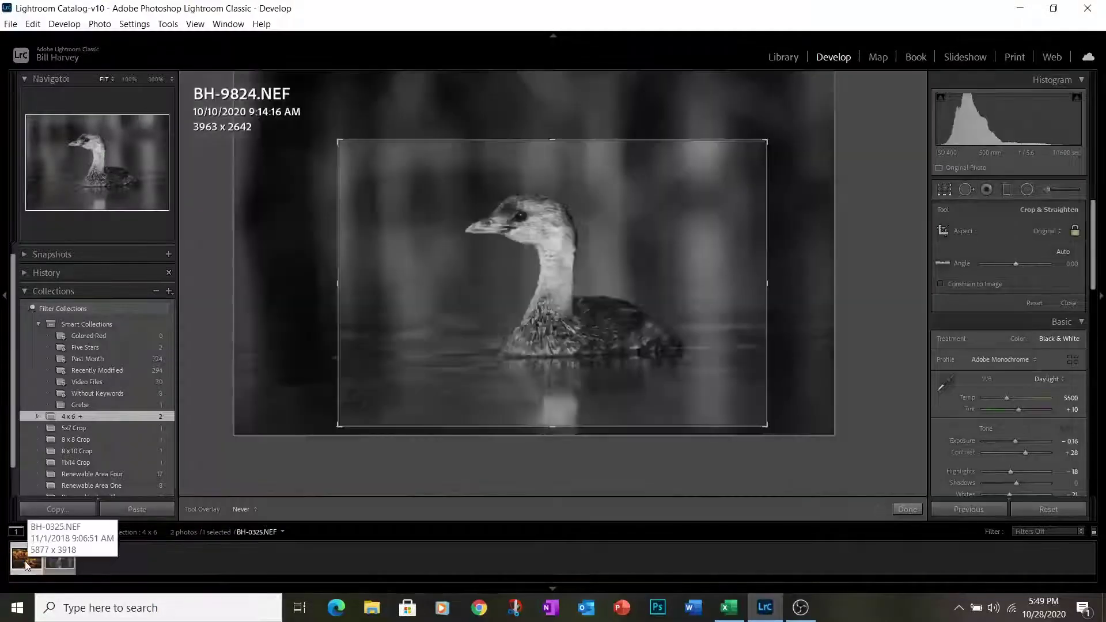
Step: Remove the canyon photo from the collection too, then open the Five Stars collection
left_click(27, 559)
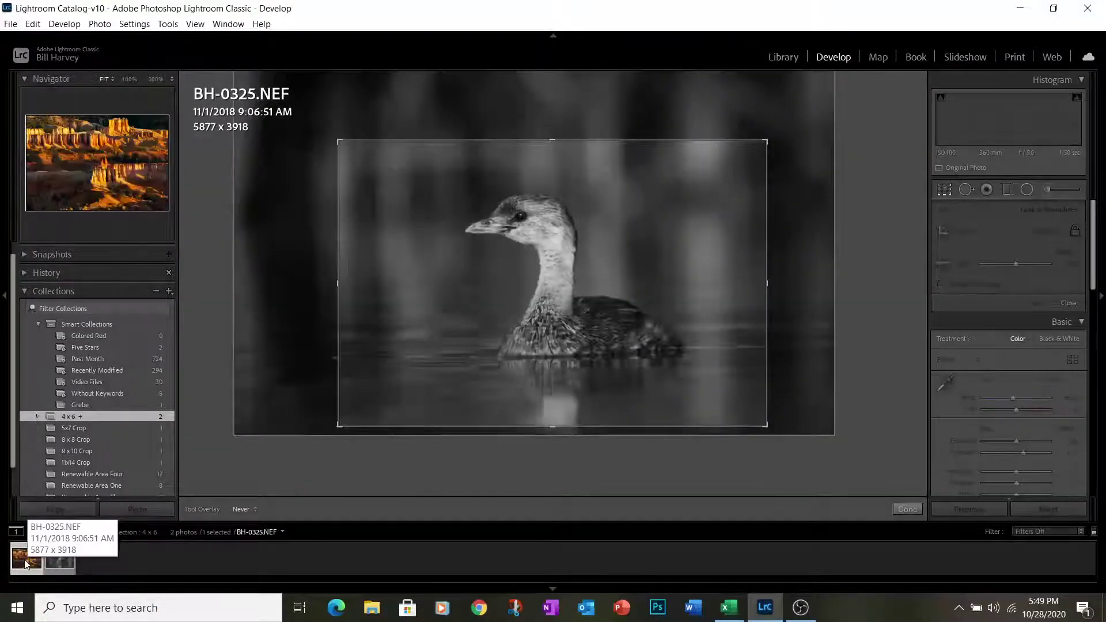
right_click(25, 561)
left_click(68, 532)
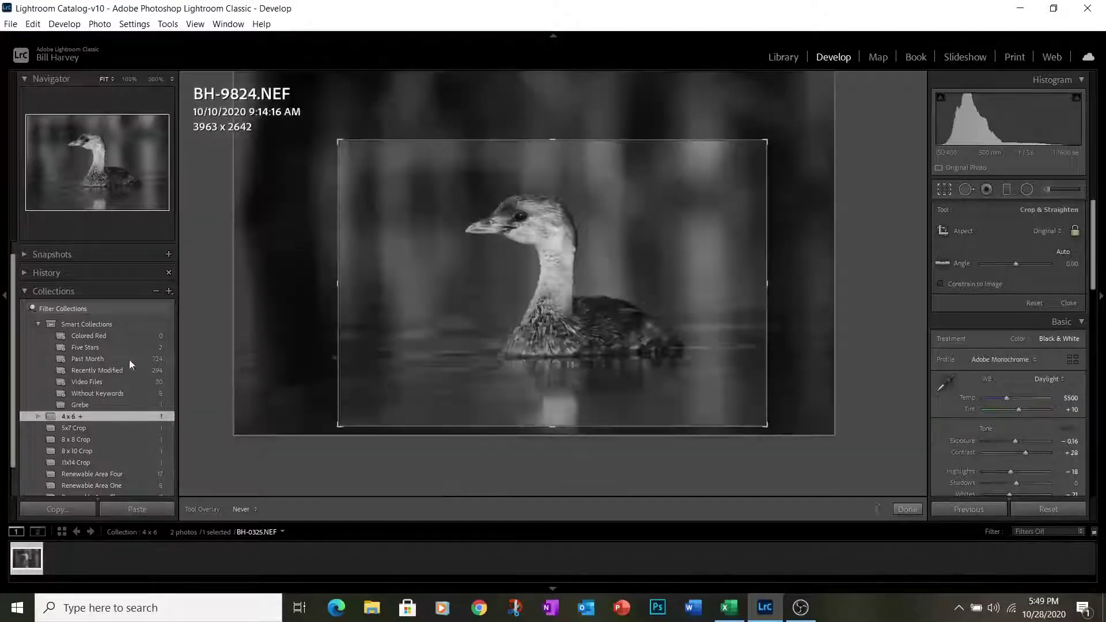
left_click(143, 347)
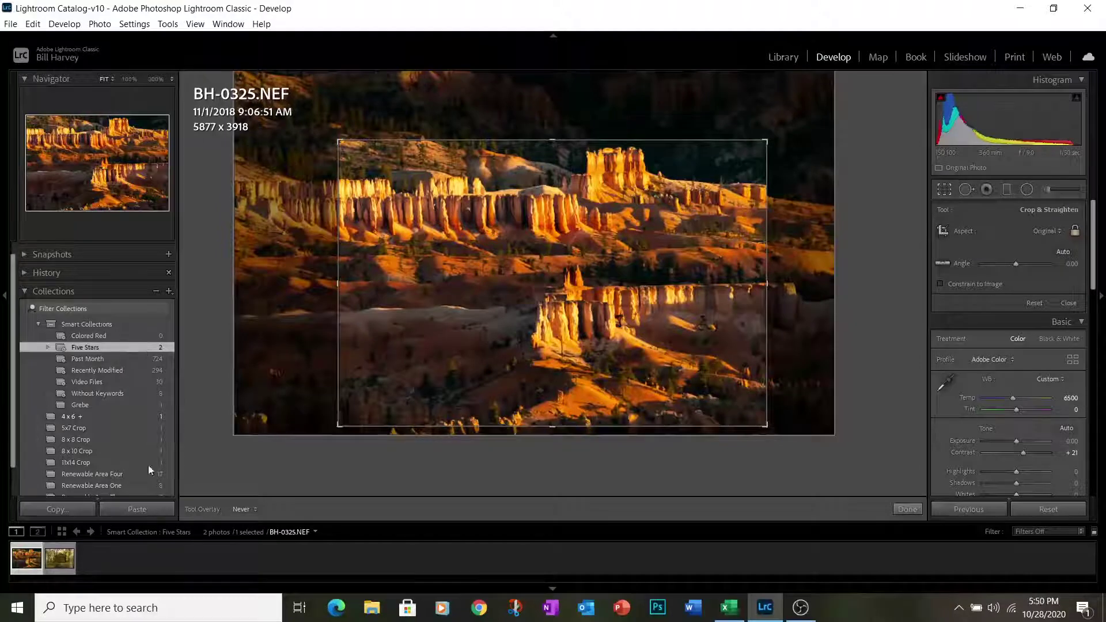
Step: Reopen the 4 x 6 collection and commit the grebe's 3963 x 2642 black-and-white crop
left_click(106, 417)
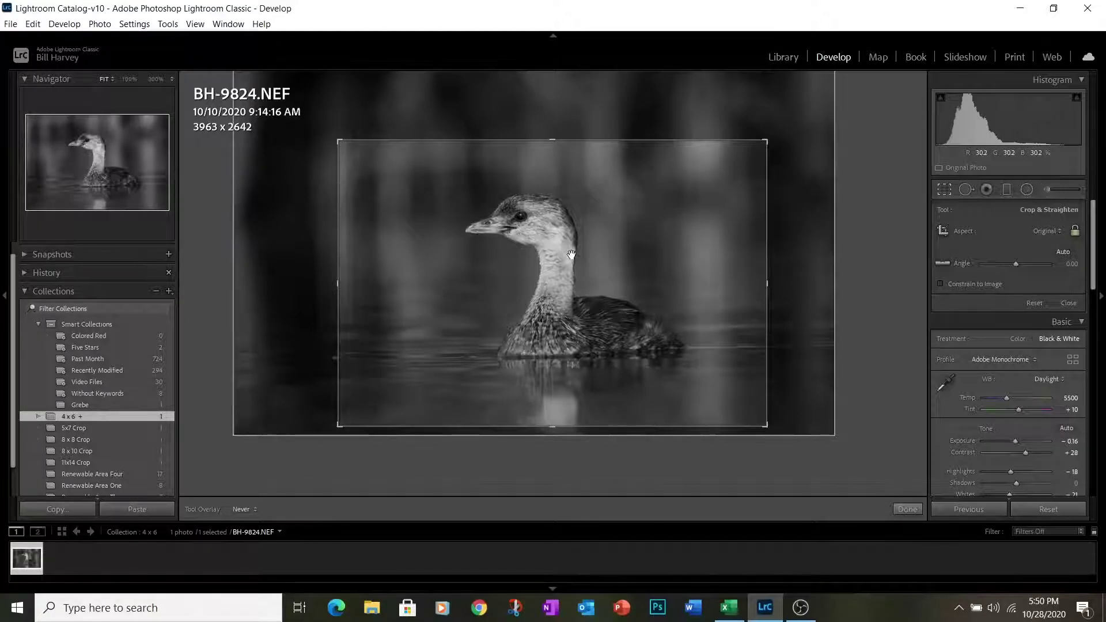
key("Return")
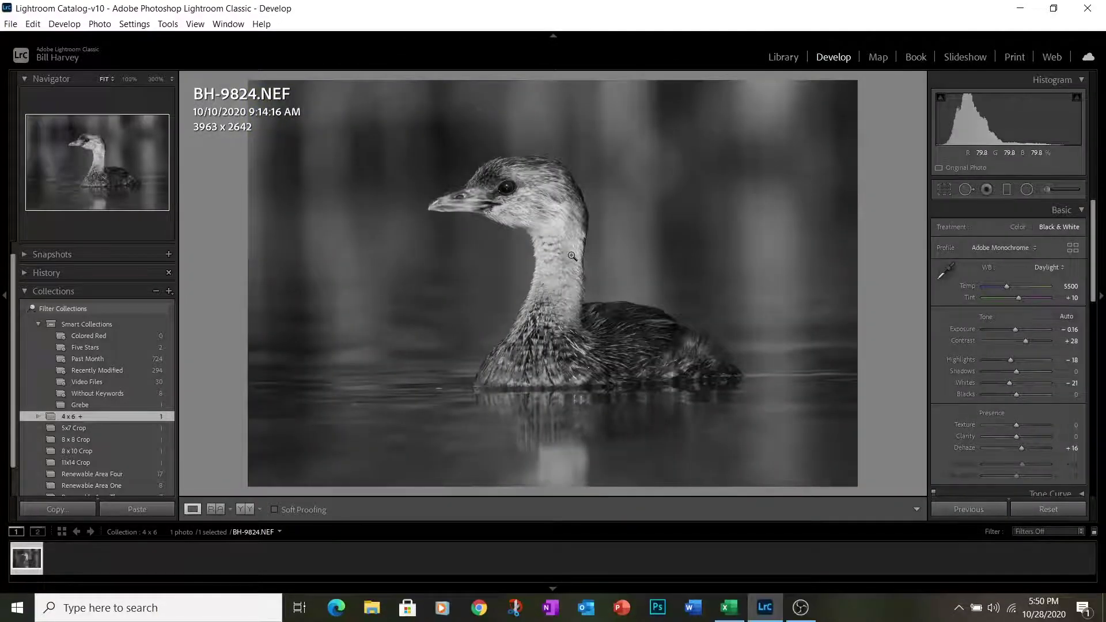